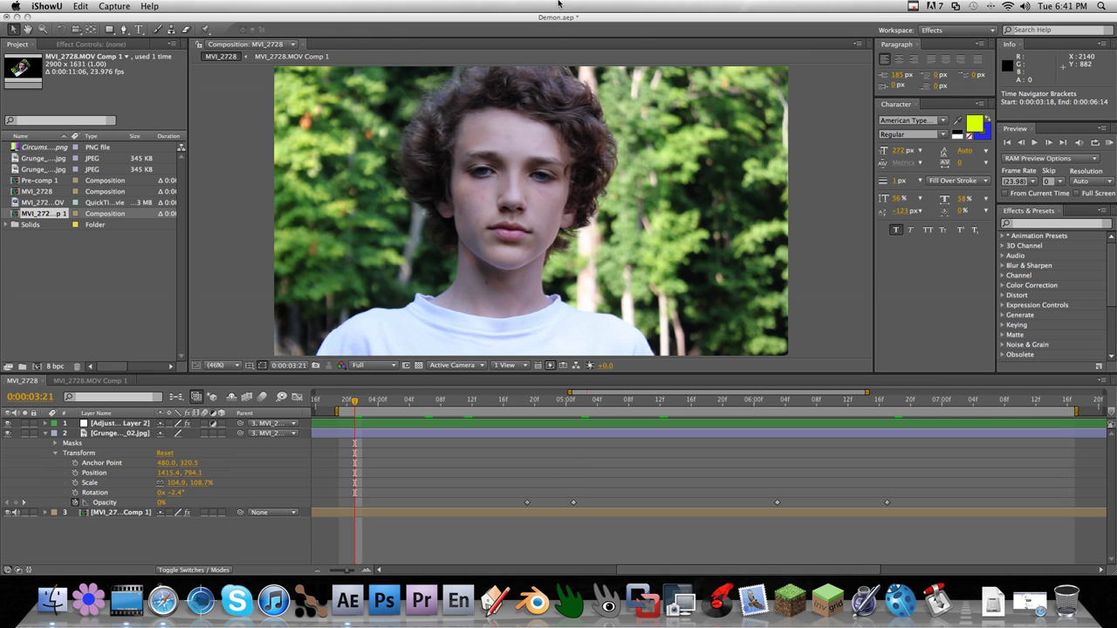
Step: Scrub the MVI_2728 composition between the normal face and the screaming demon face to examine the transformation
left_click(556, 19)
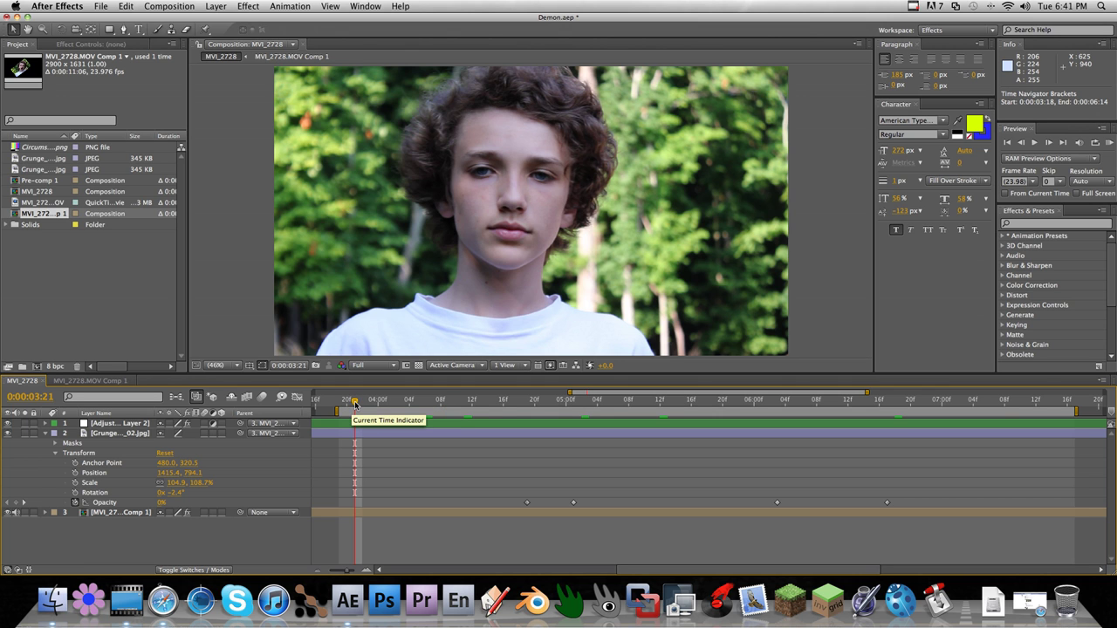
left_click_drag(355, 403, 613, 404)
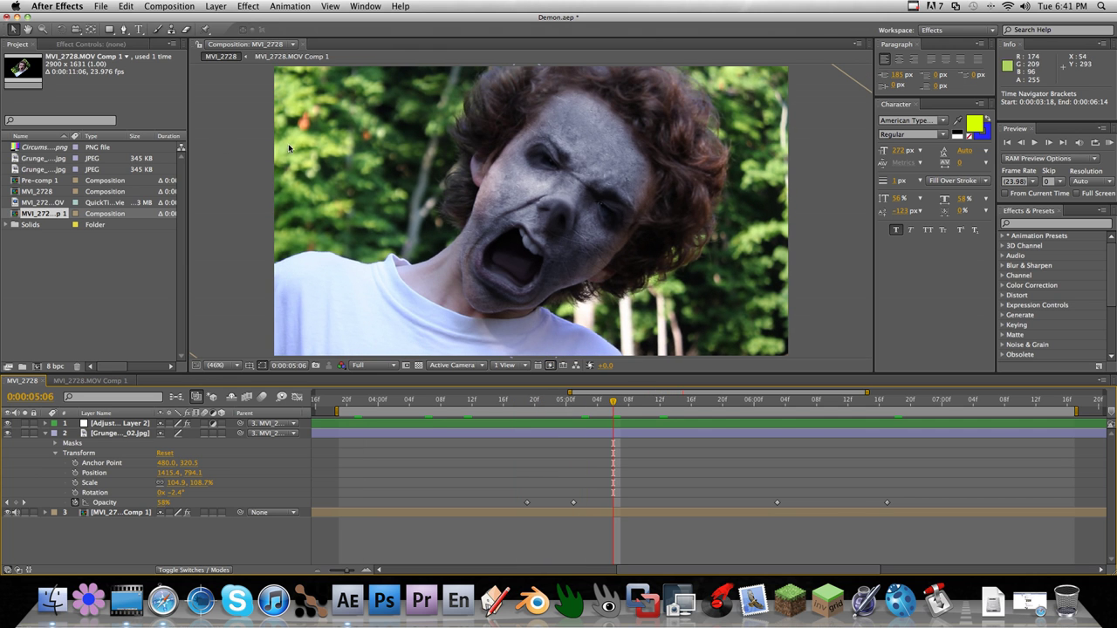
left_click(216, 150)
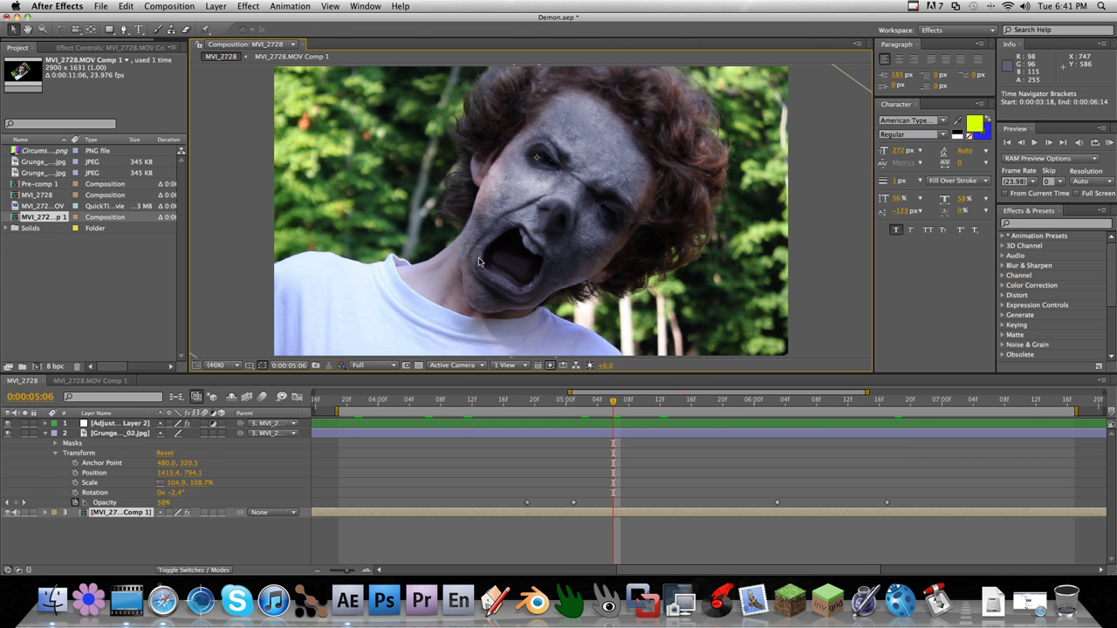
left_click(691, 404)
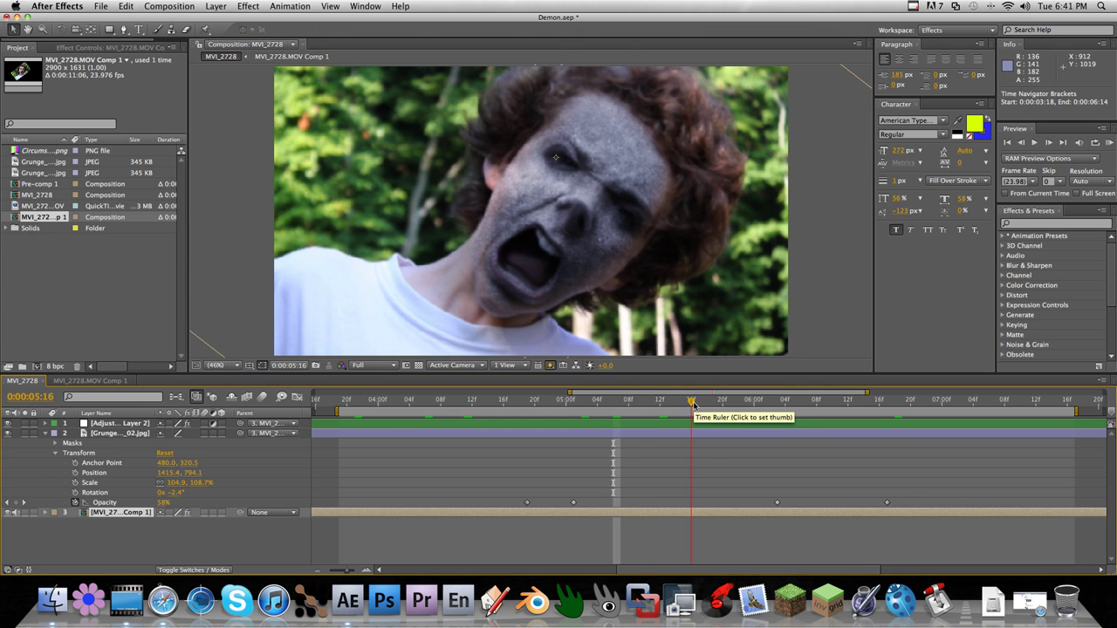
left_click_drag(694, 404, 612, 398)
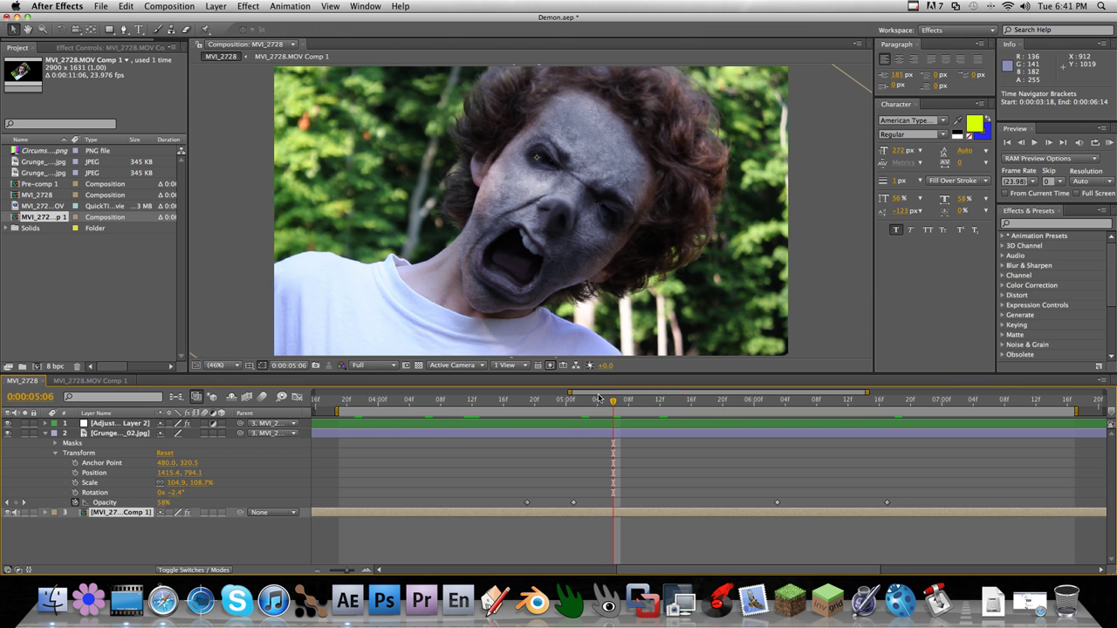
left_click(401, 407)
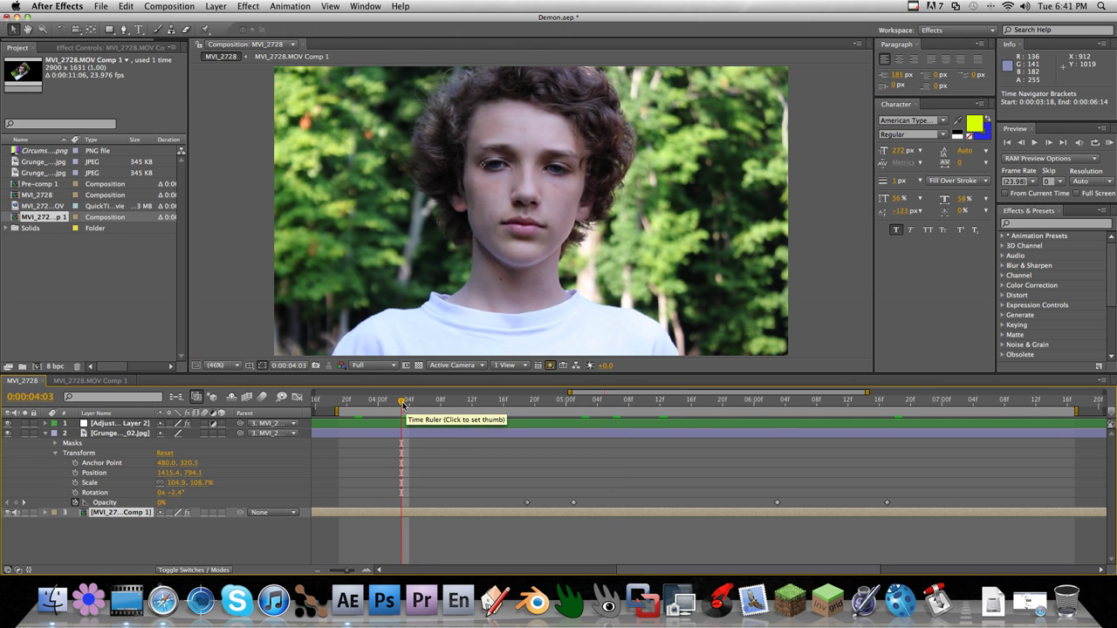
key("space")
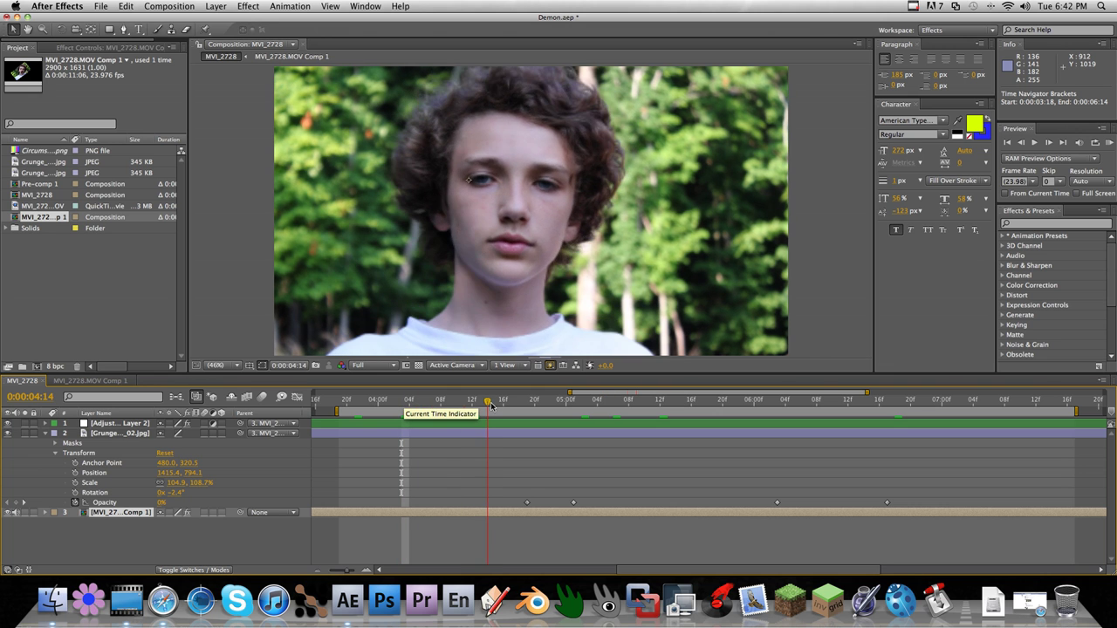
left_click_drag(585, 400, 619, 397)
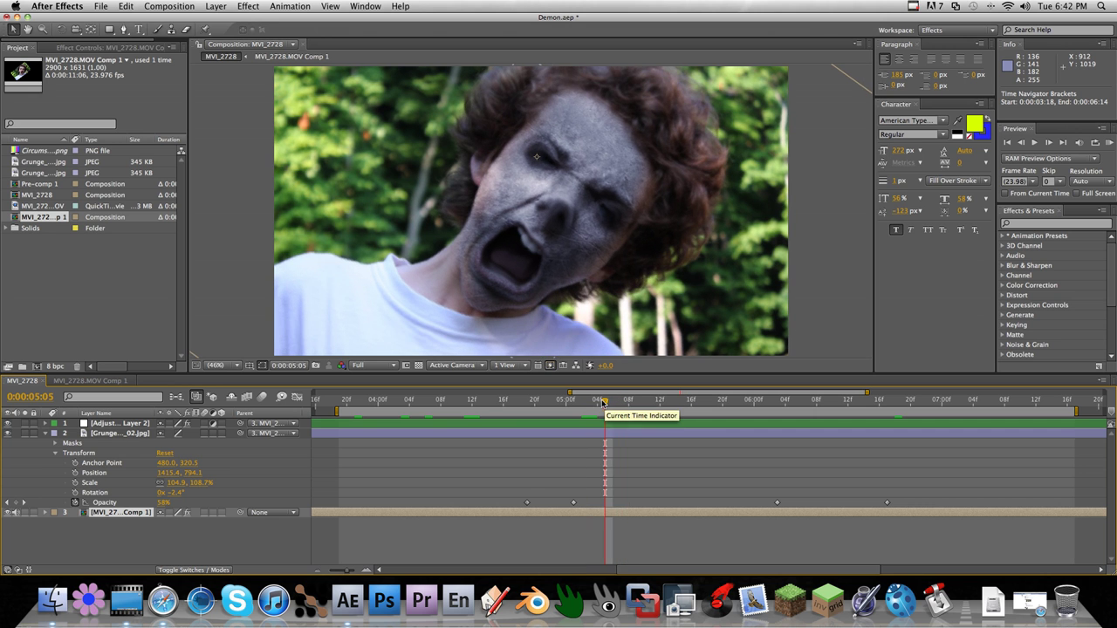
left_click(590, 401)
left_click_drag(590, 402, 625, 403)
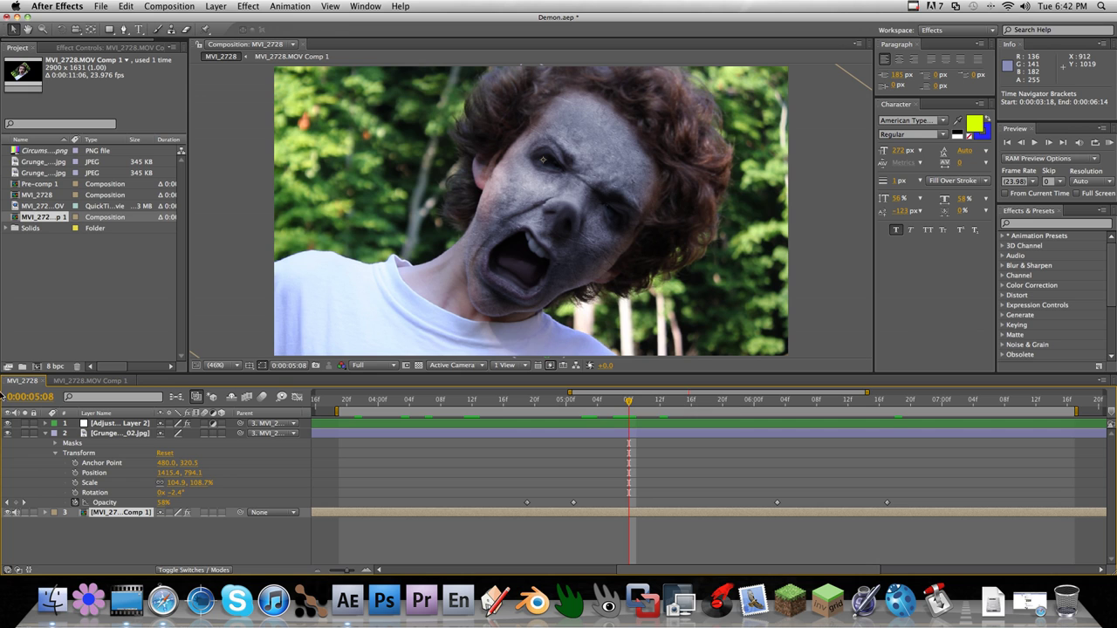
Step: Collapse the grunge image layer's properties and hide both that layer and Adjustment Layer 2
left_click(45, 434)
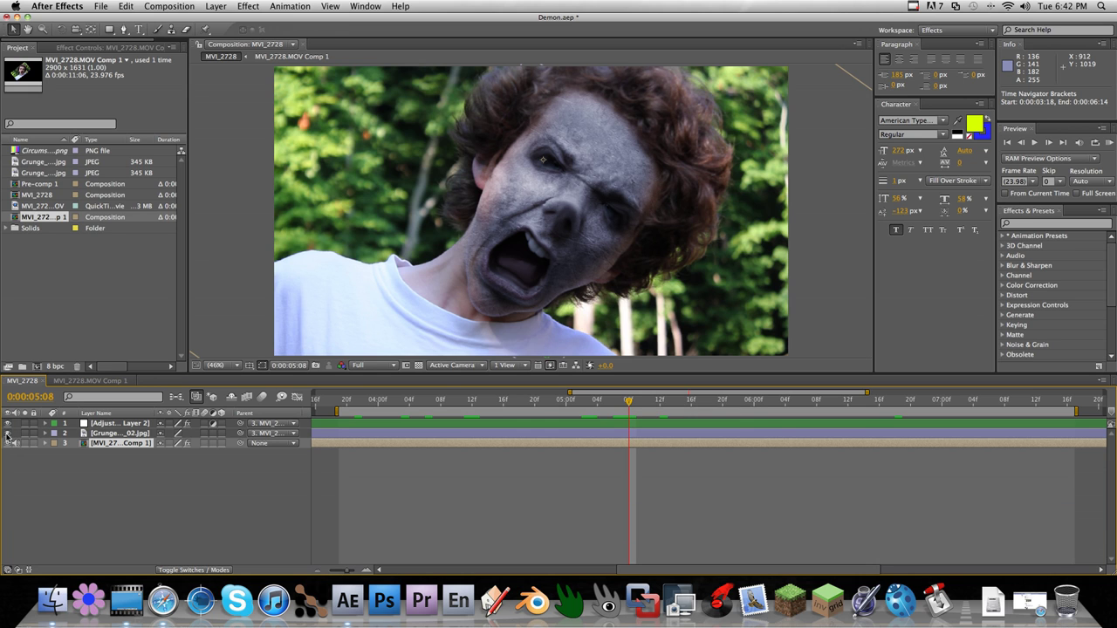
left_click(8, 433)
left_click(8, 424)
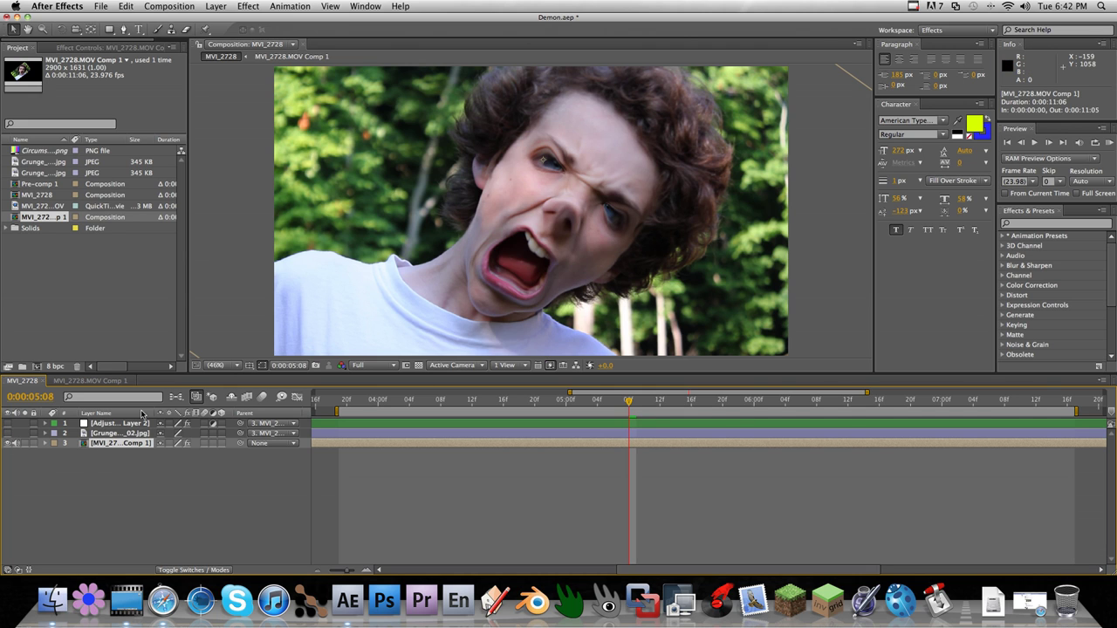
Step: Restore the face's undistorted shape with the Reconstruction tool of the Liquify effect on the MVI_2728.MOV Comp 1 layer
left_click(74, 48)
left_click(38, 70)
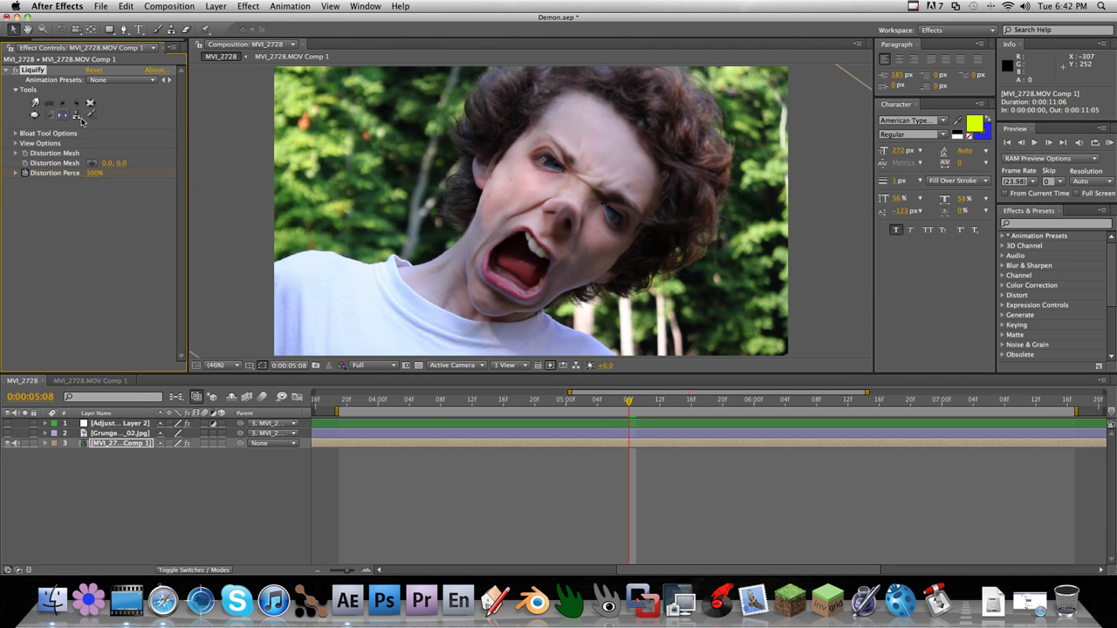
left_click(89, 116)
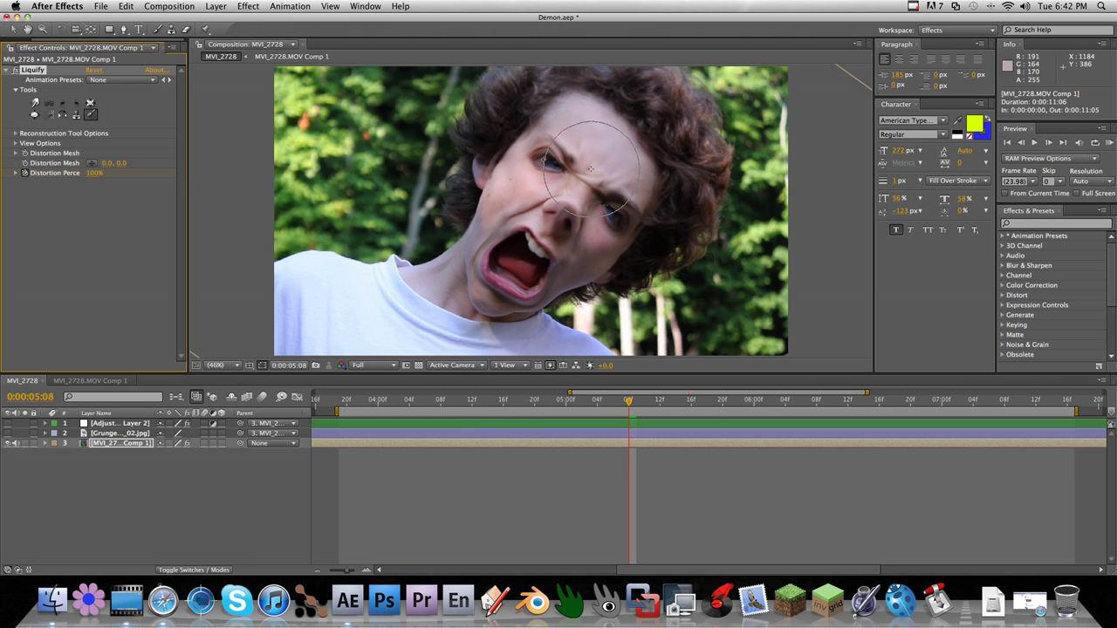
mouse_move(590, 168)
left_mouse_down()
mouse_move(551, 163)
mouse_move(609, 152)
mouse_move(560, 135)
mouse_move(597, 217)
mouse_move(591, 148)
mouse_move(613, 138)
mouse_move(653, 156)
mouse_move(555, 212)
mouse_move(510, 273)
mouse_move(573, 278)
left_mouse_up()
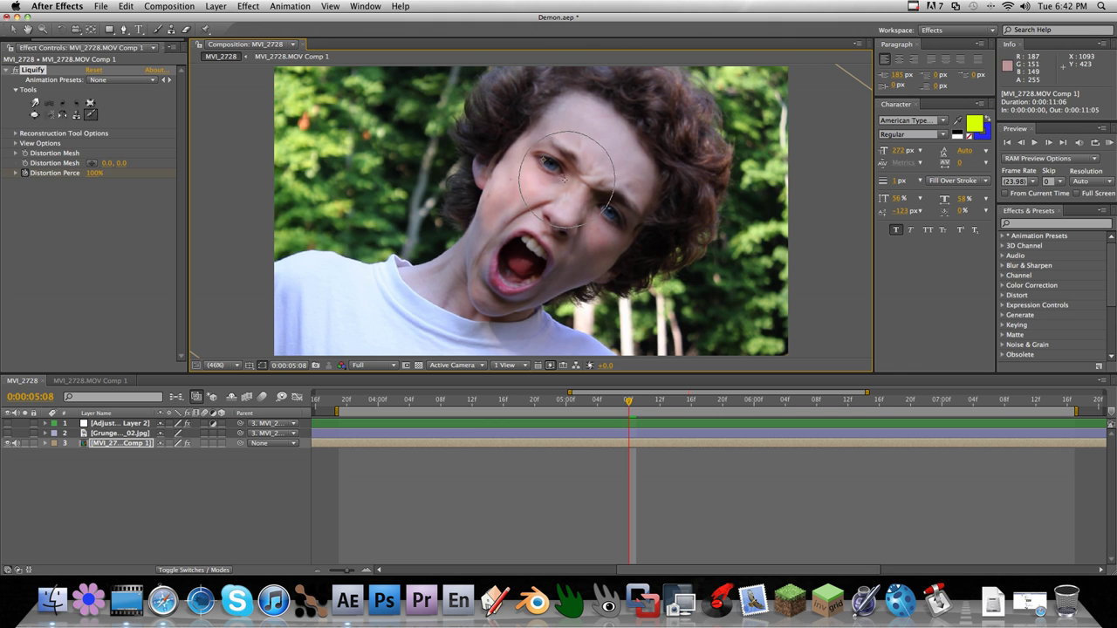
Step: Set the composition preview resolution to Half and remove the keyframe animation from Liquify's Distortion Percentage
left_click(382, 370)
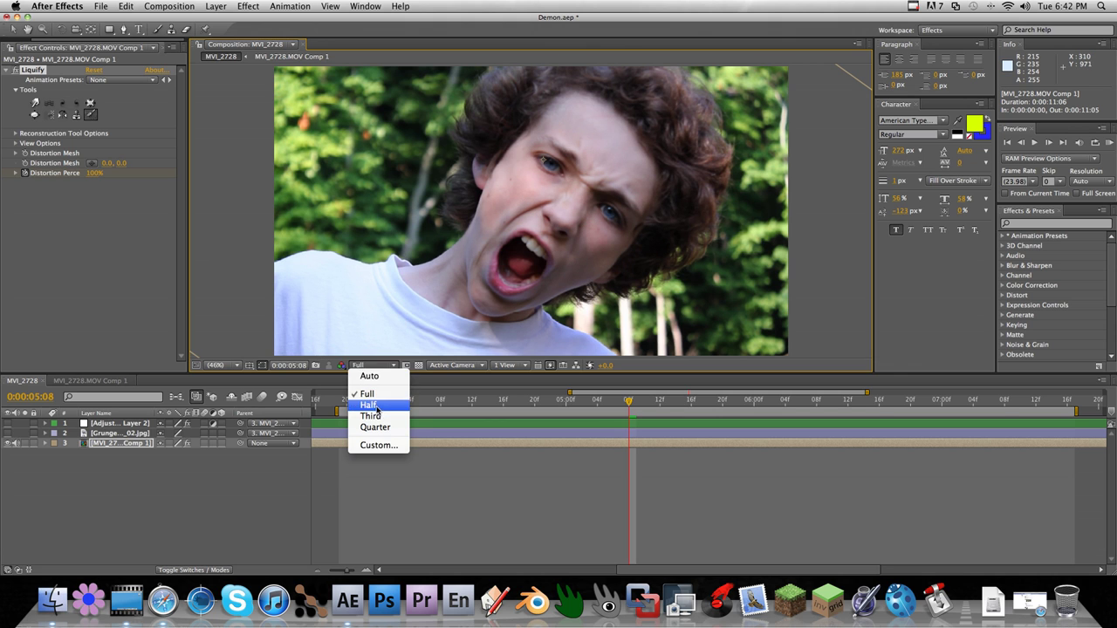
left_click(379, 408)
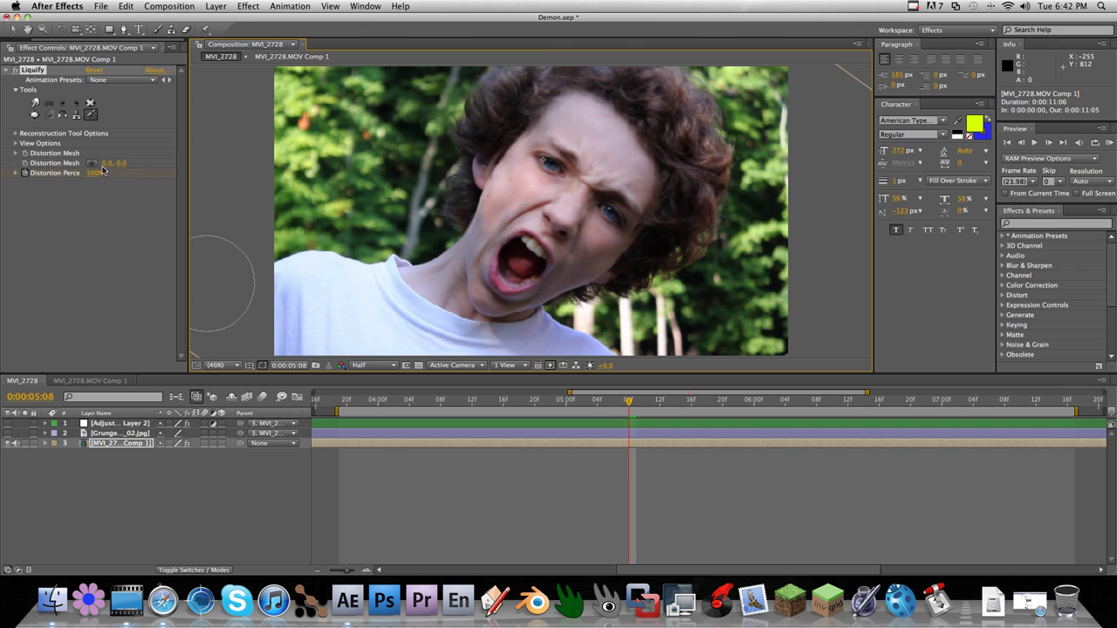
left_click(27, 174)
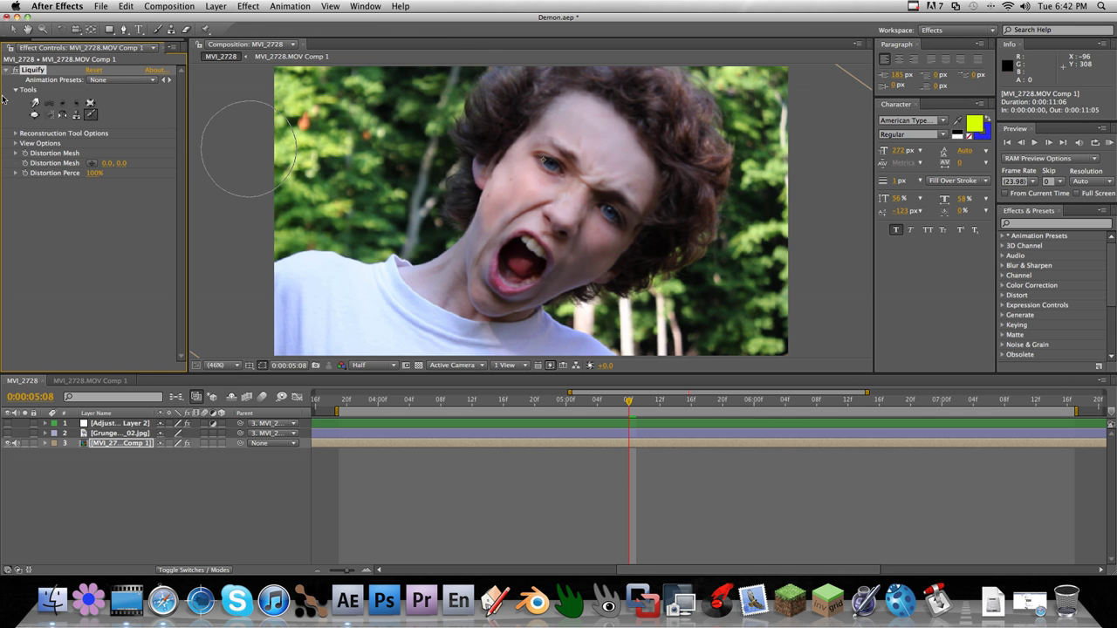
Step: Try Liquify's Warp tool across the face with a brush size of 278, and undo the stroke
left_click(34, 103)
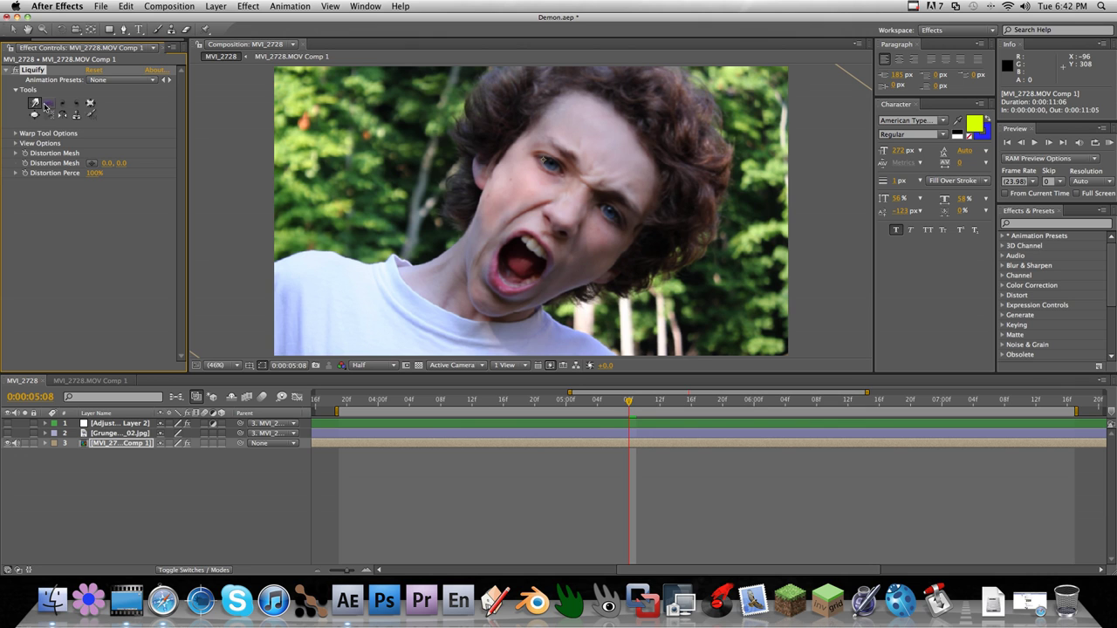
left_click(47, 104)
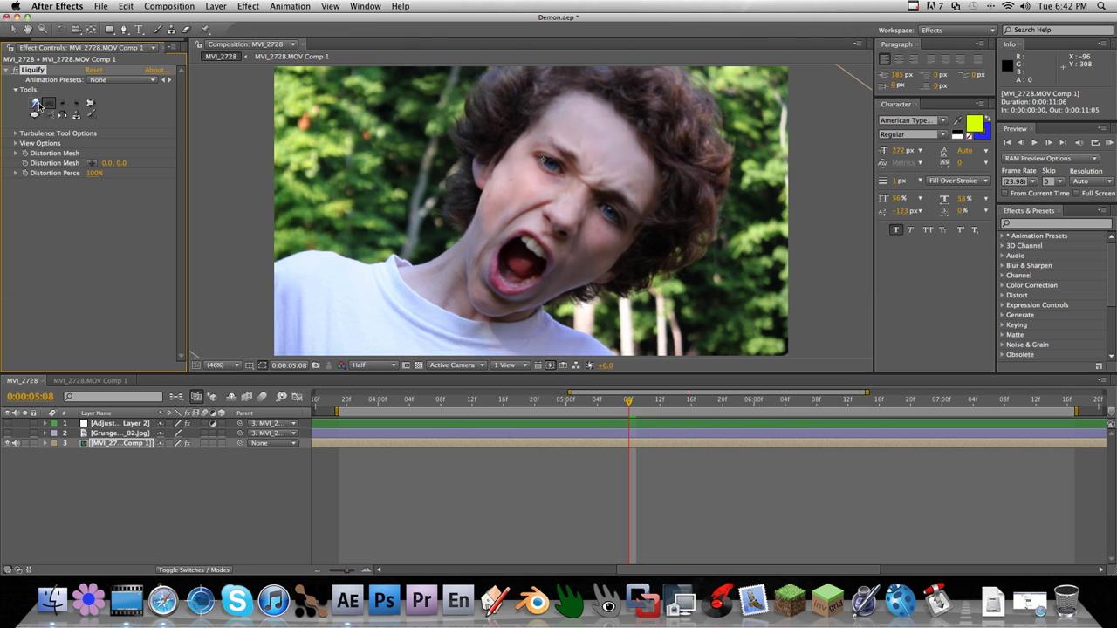
left_click(36, 104)
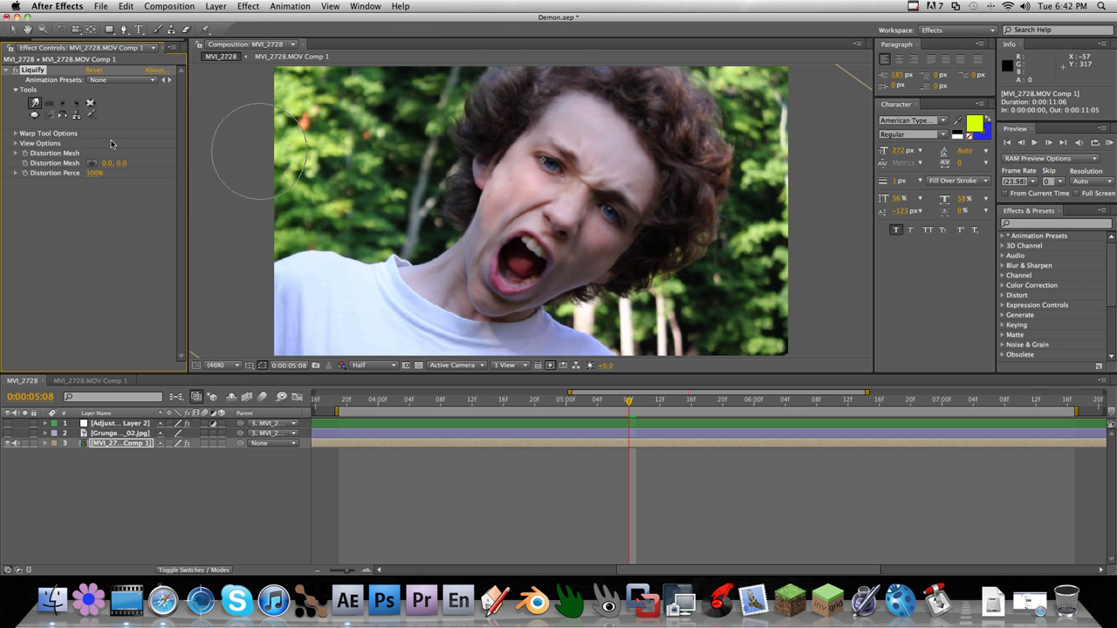
left_click(17, 134)
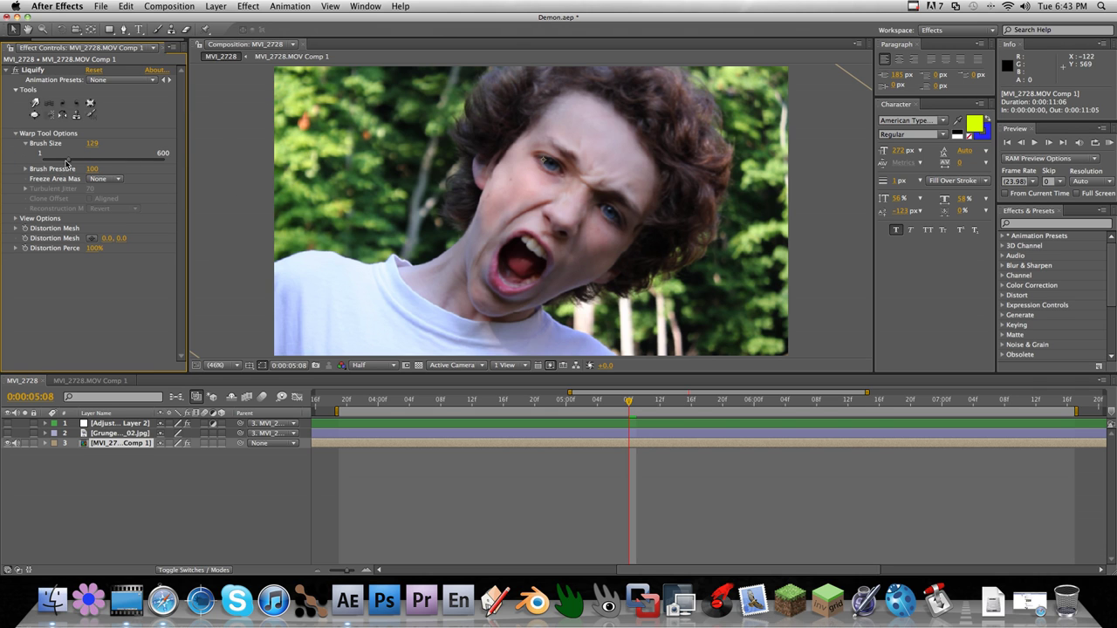
left_click_drag(66, 163, 100, 164)
left_click(499, 226)
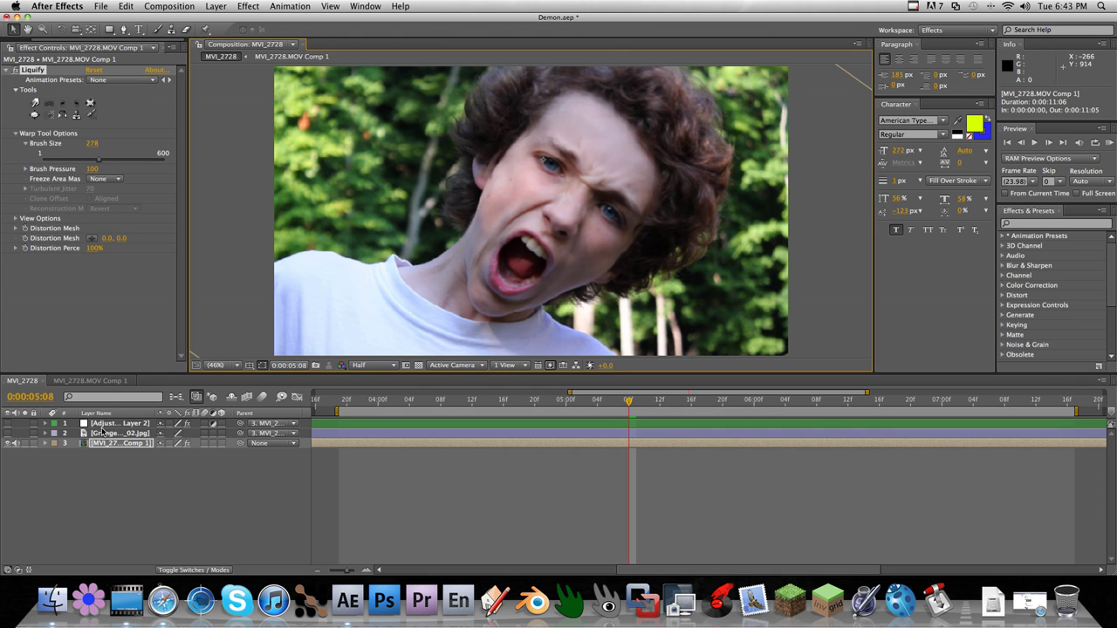
left_click(35, 102)
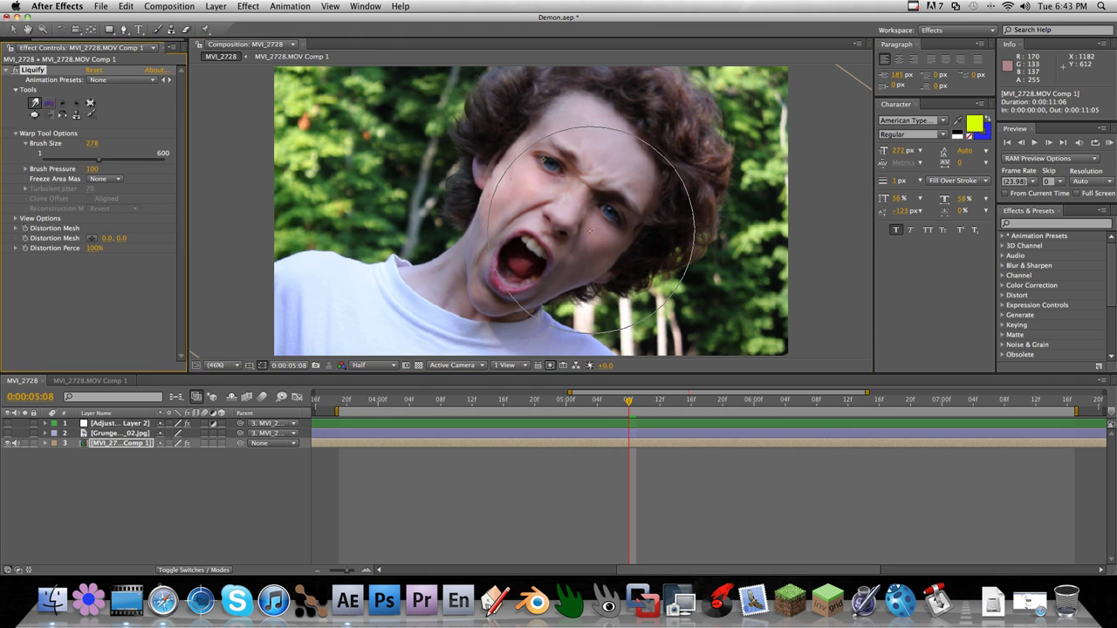
left_click_drag(557, 215, 472, 220)
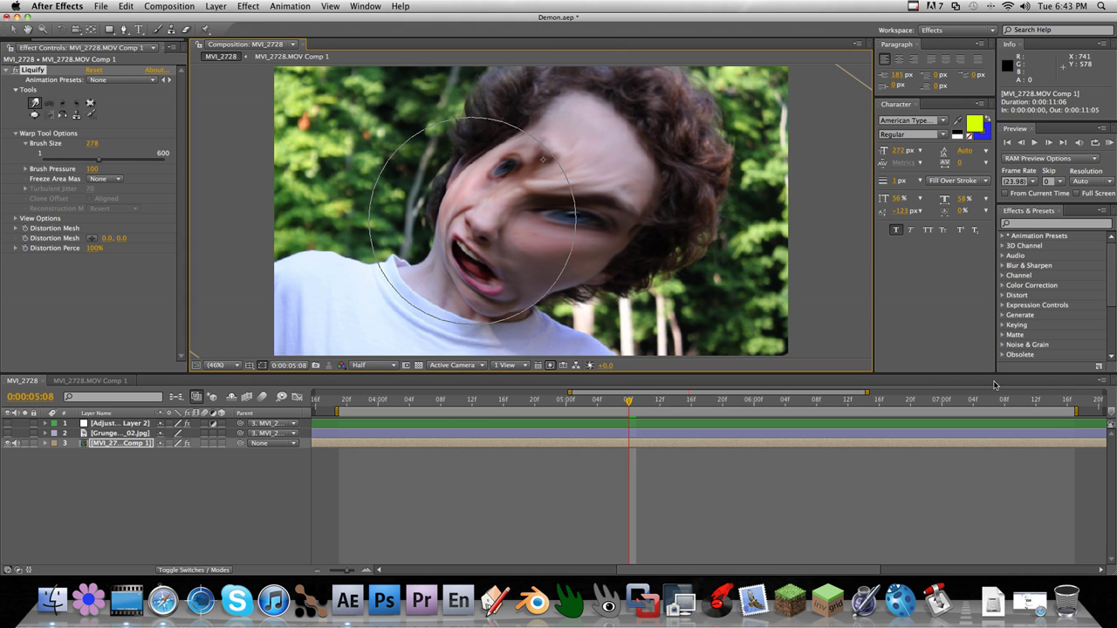
key("super+z")
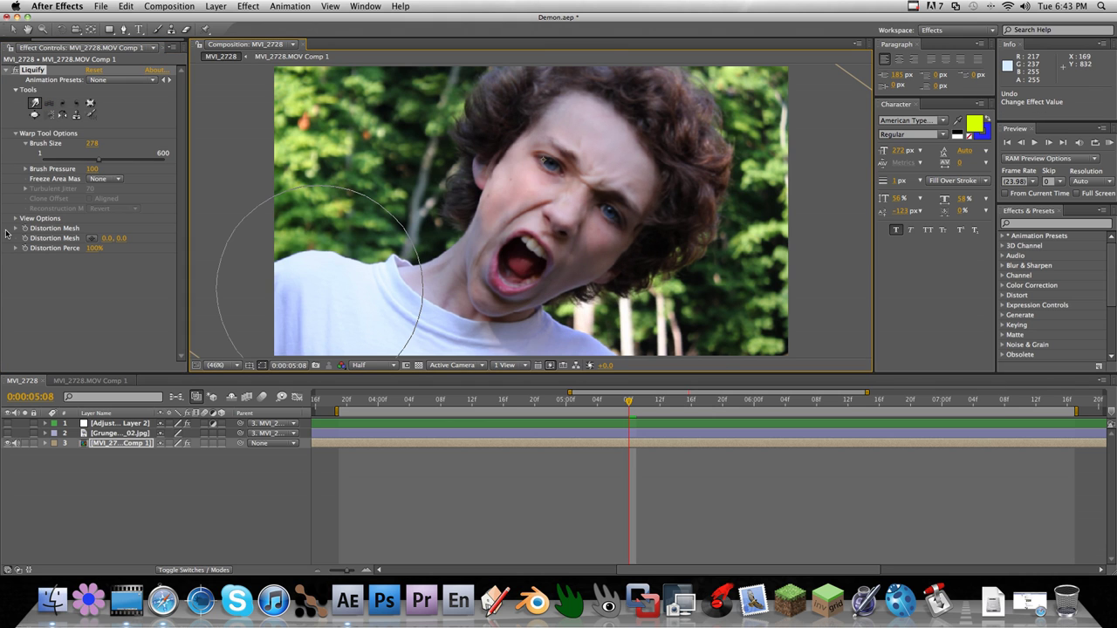
Step: Try a smaller Warp brush of size 67 on one eye, and undo the stroke
left_click_drag(104, 164, 54, 163)
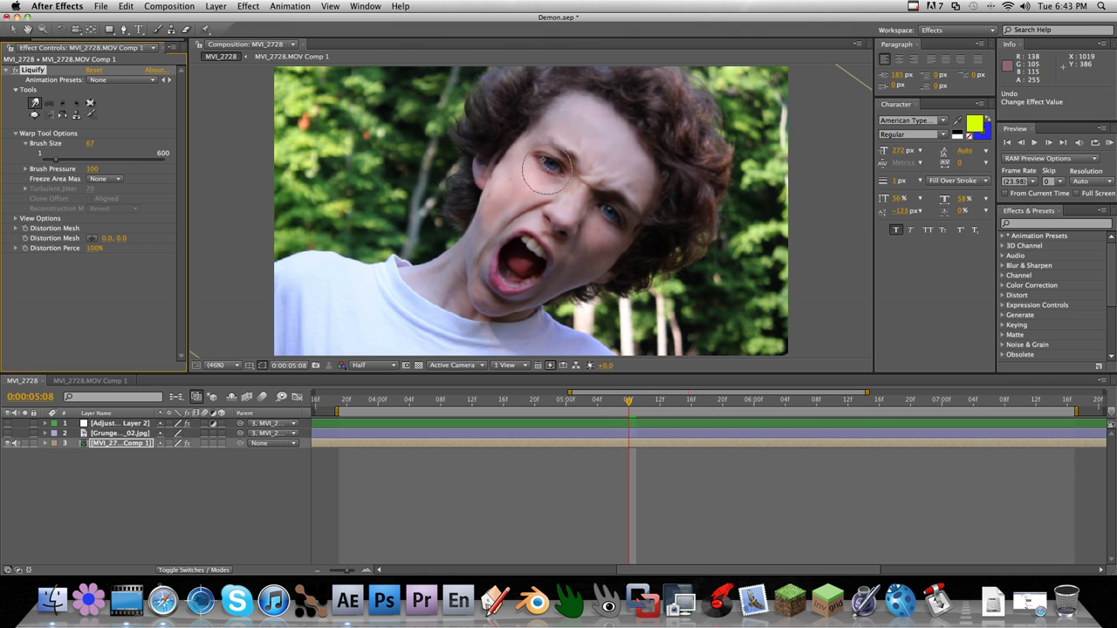
left_click_drag(543, 161, 500, 161)
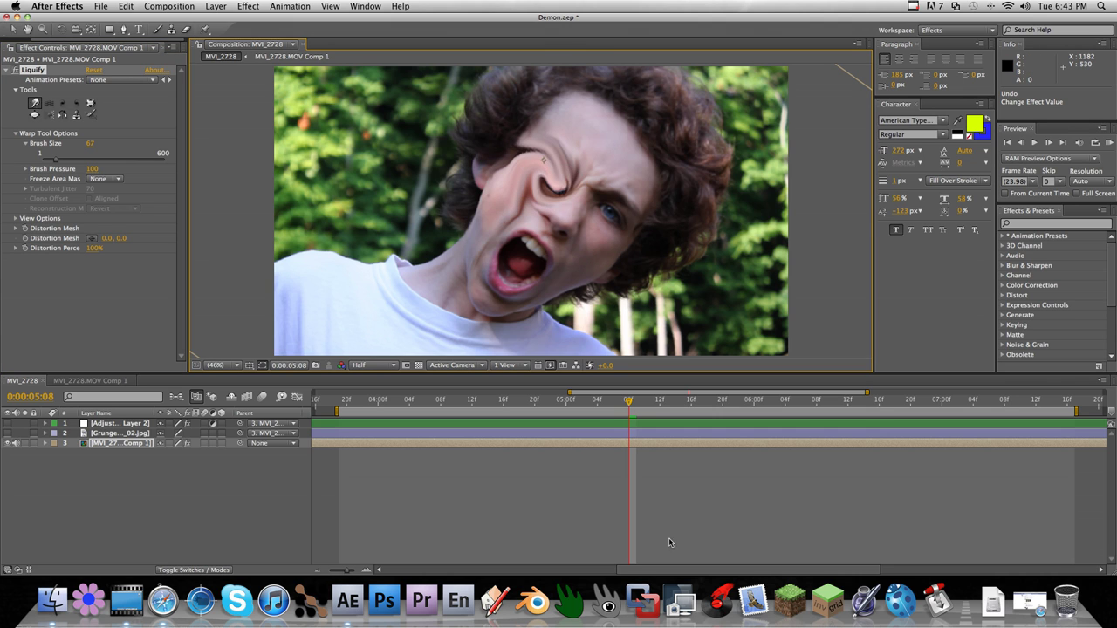
key("super+z")
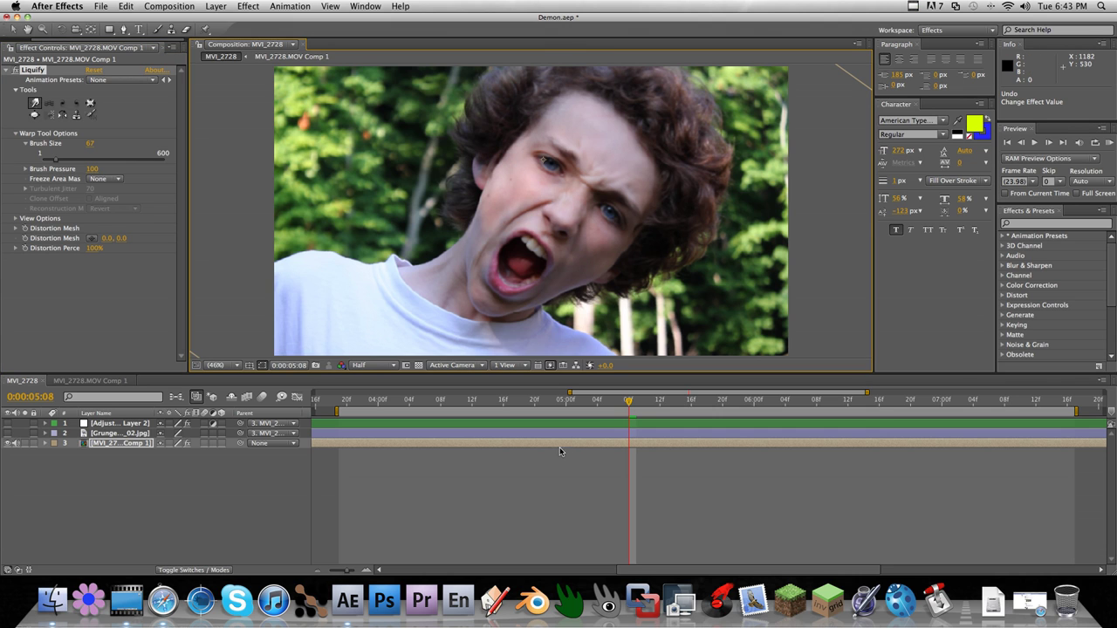
Step: Try Liquify's Turbulence tool around one eye with a brush size of 124, and undo the distortion
left_click(49, 104)
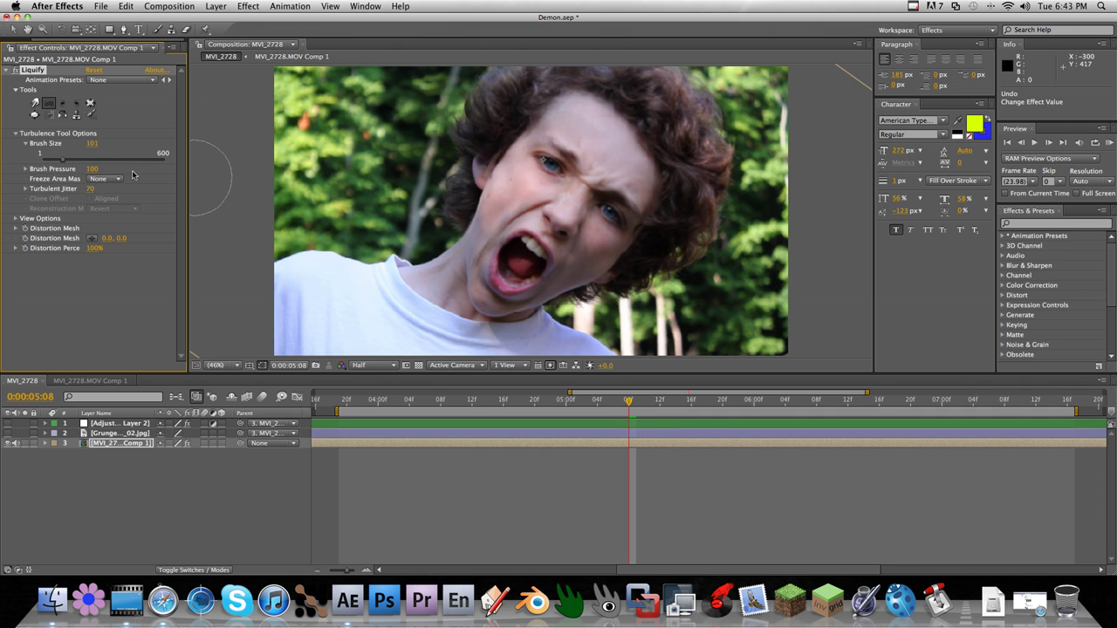
left_click(98, 170)
left_click_drag(92, 168, 44, 170)
left_click(235, 114)
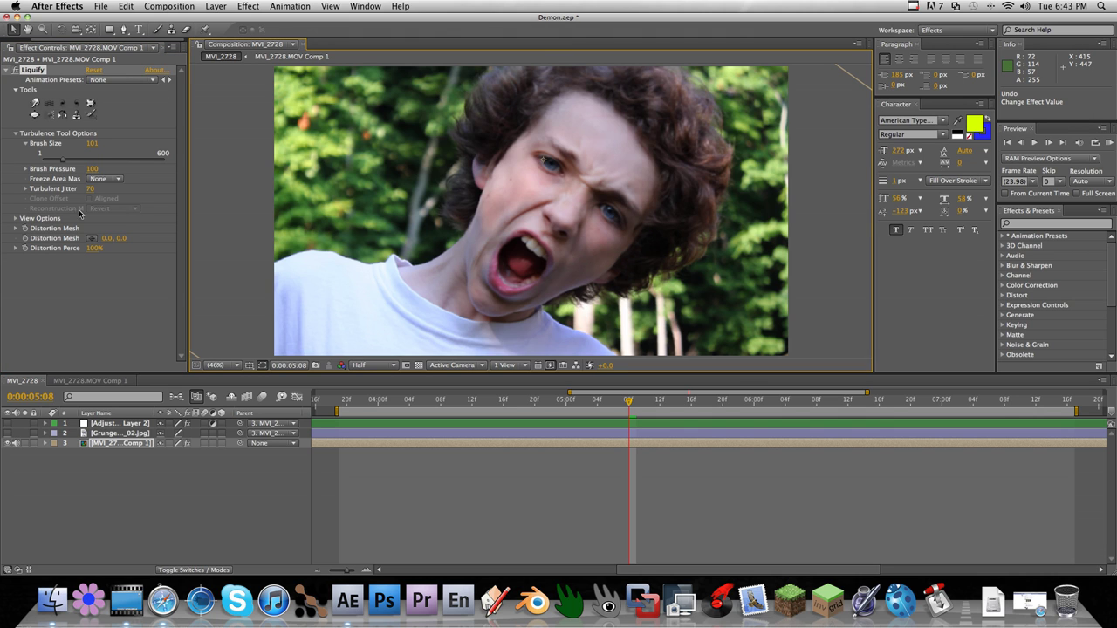
left_click_drag(61, 159, 67, 159)
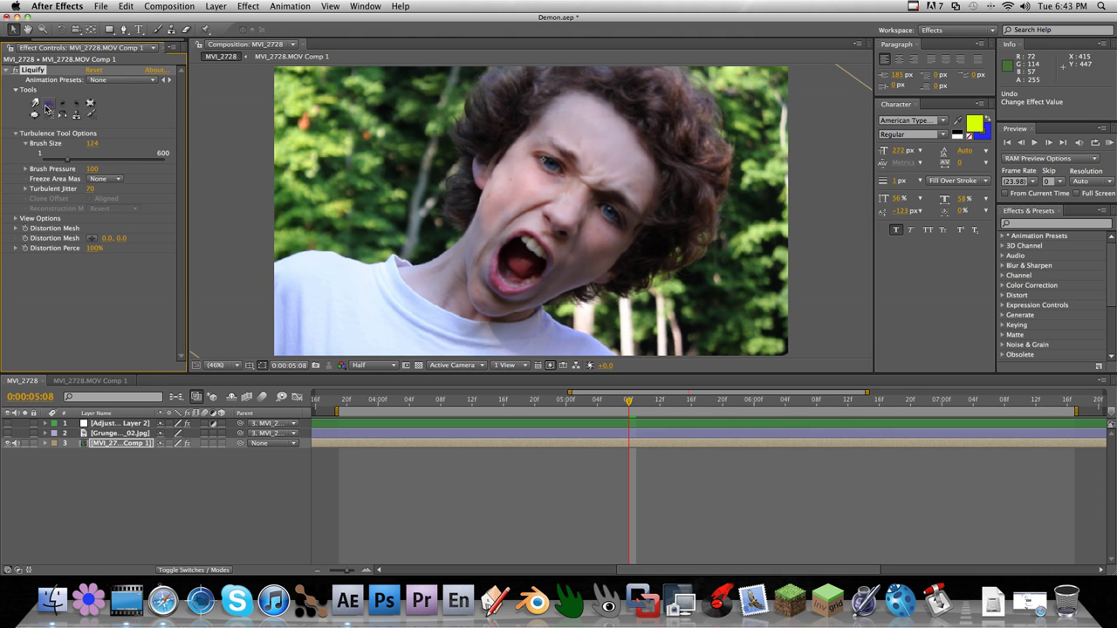
left_click(49, 103)
left_click_drag(551, 172, 511, 160)
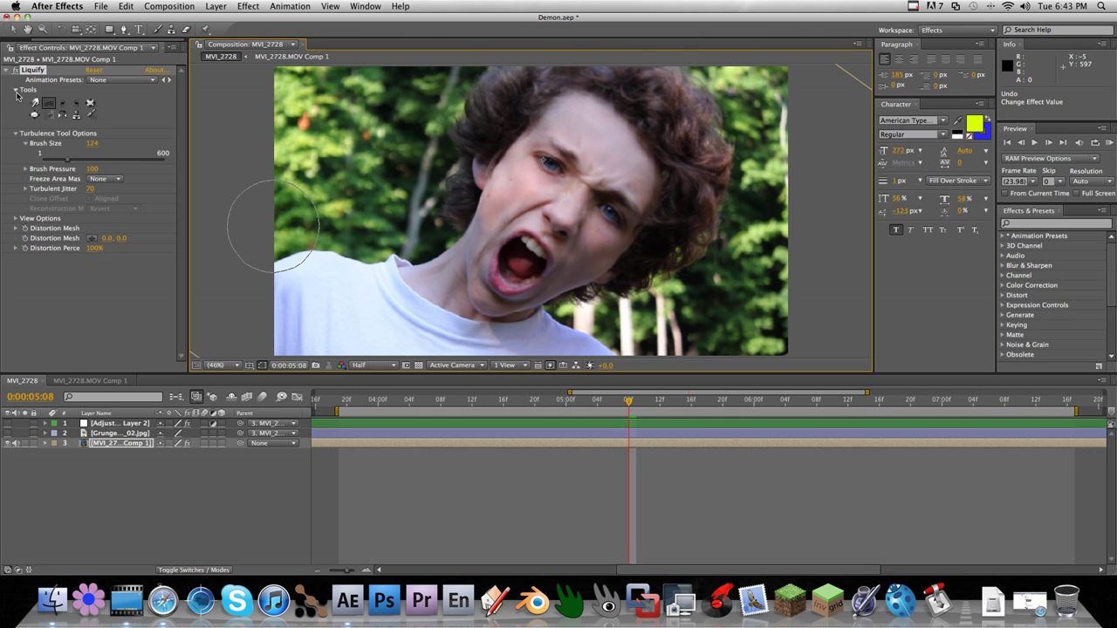
Step: Try Liquify's two Twirl tools on the eyes, one on each, and undo both distortions
left_click(62, 103)
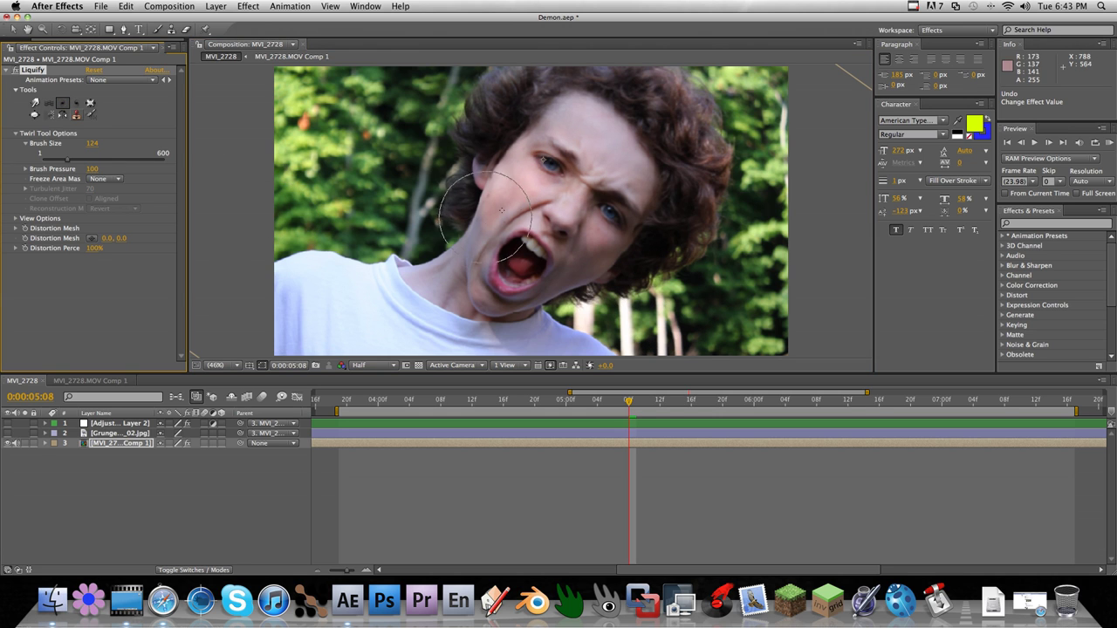
left_click(552, 163)
left_click(76, 103)
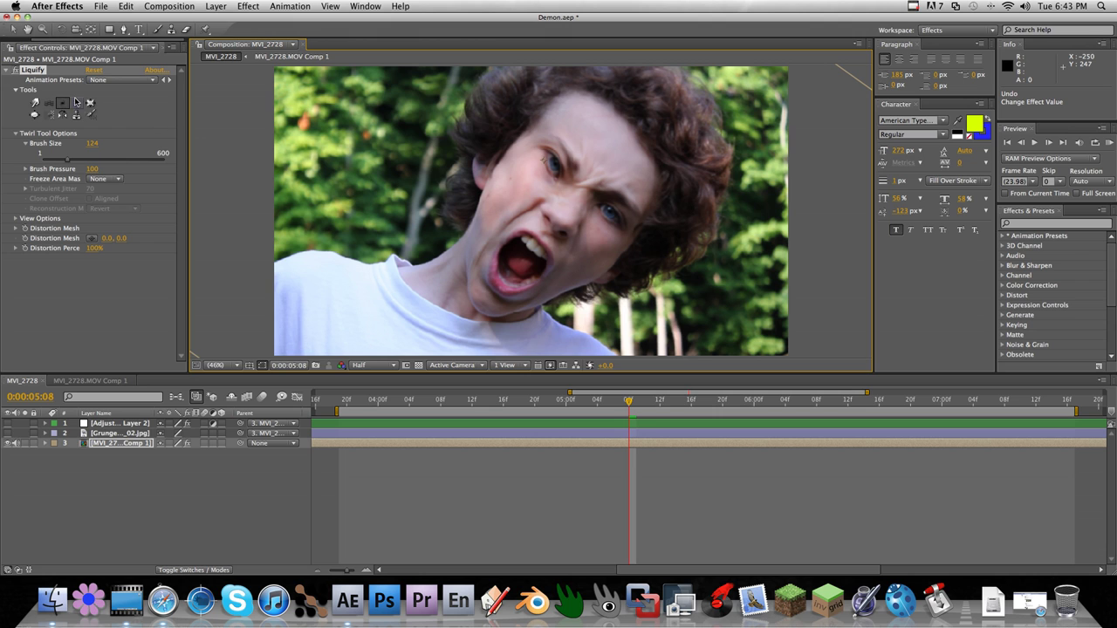
left_click_drag(607, 212, 611, 210)
key("super+z")
key("super+z")
Step: Try Liquify's Pucker tool on the nose and eyes with a brush size of 124, and undo the distortion
left_click(89, 104)
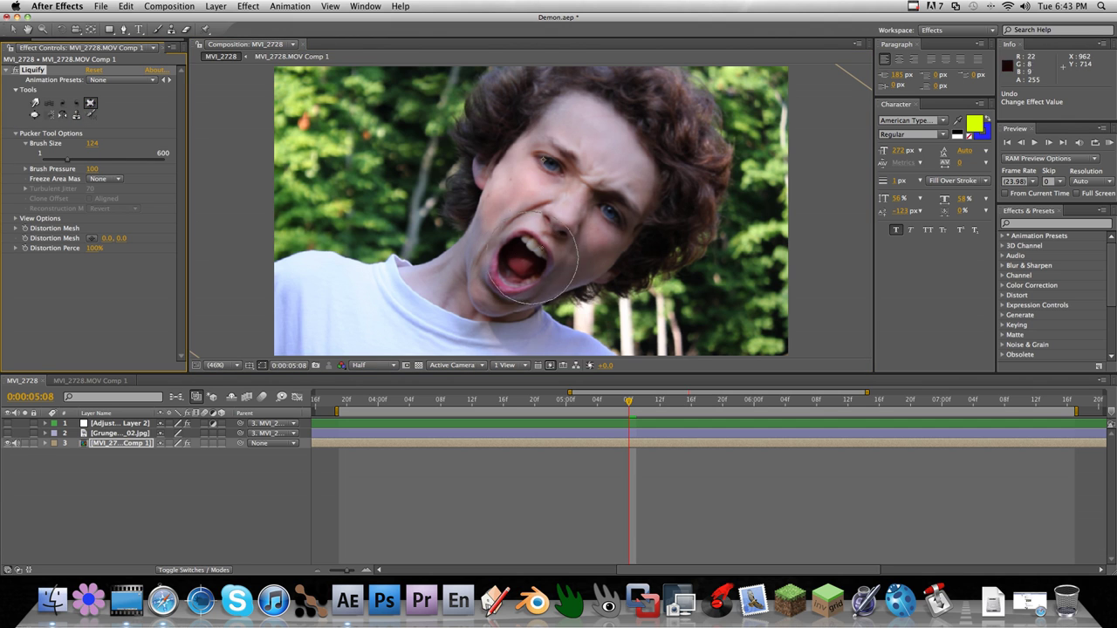
left_click(564, 218)
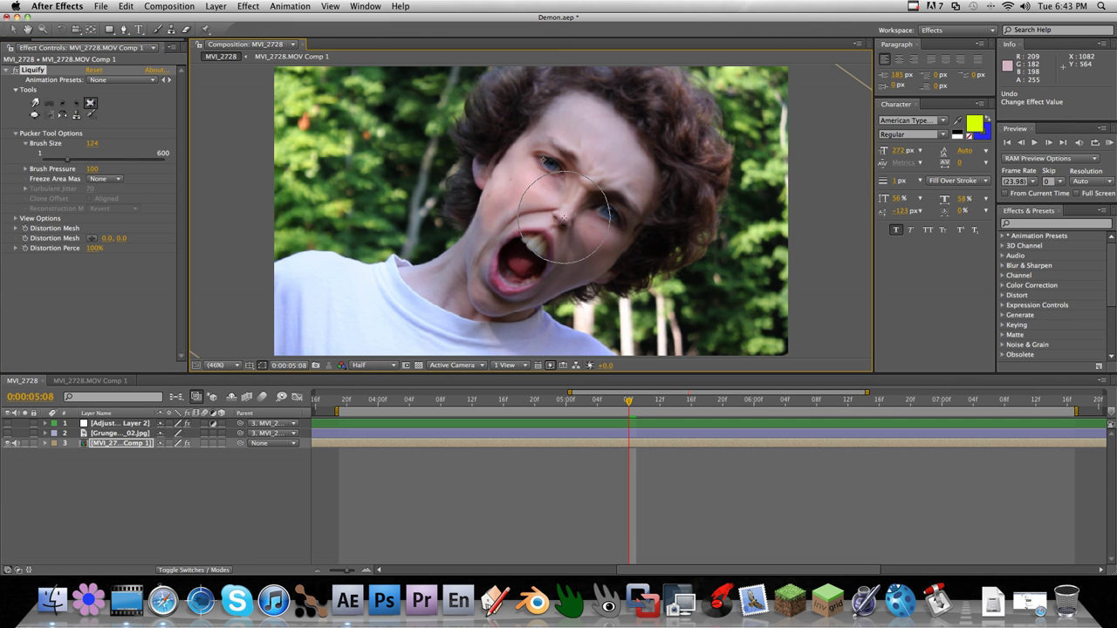
left_click(551, 164)
mouse_move(635, 217)
left_mouse_down()
mouse_move(599, 199)
mouse_move(586, 175)
mouse_move(568, 187)
mouse_move(554, 174)
mouse_move(576, 189)
left_mouse_up()
key("super+z")
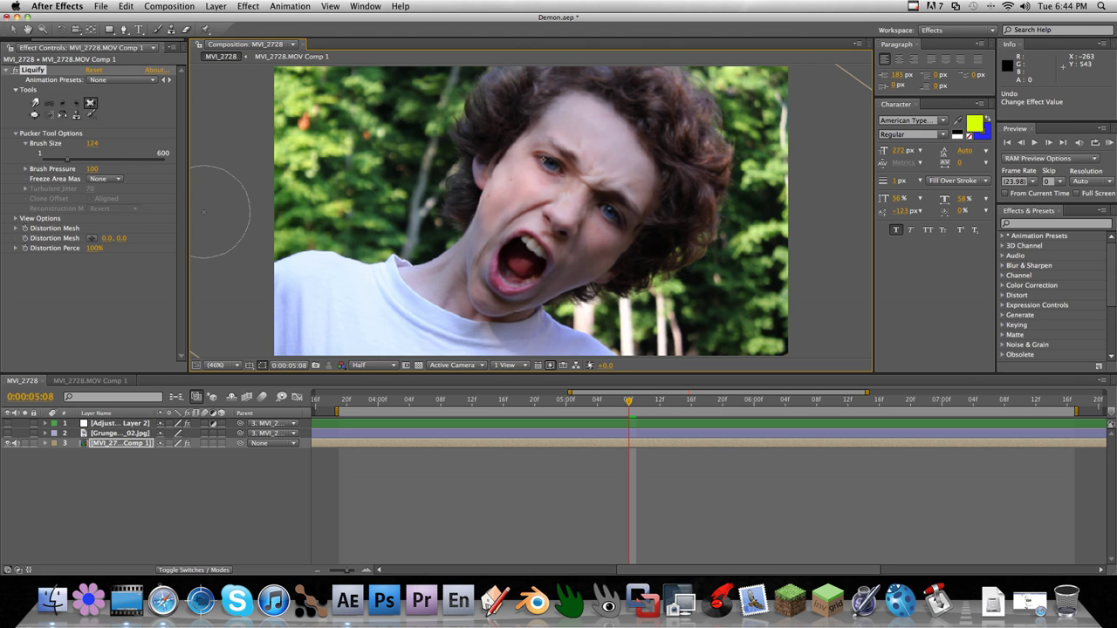
Step: Try shrinking the screaming mouth with the Pucker tool, and undo the distortion
left_click_drag(520, 262, 521, 265)
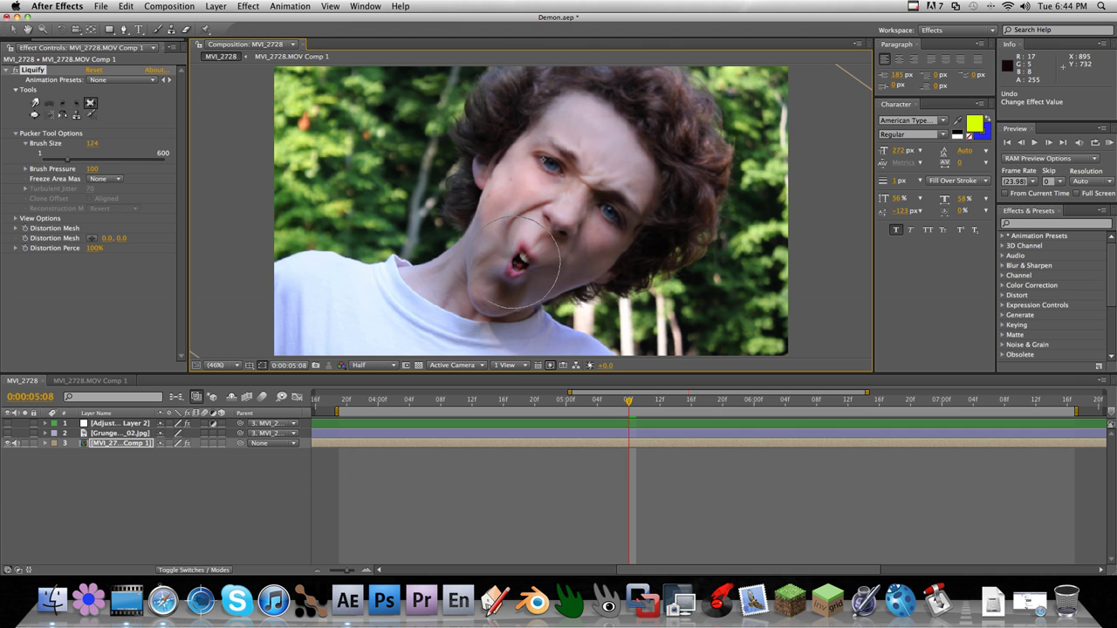
left_click_drag(521, 267, 519, 262)
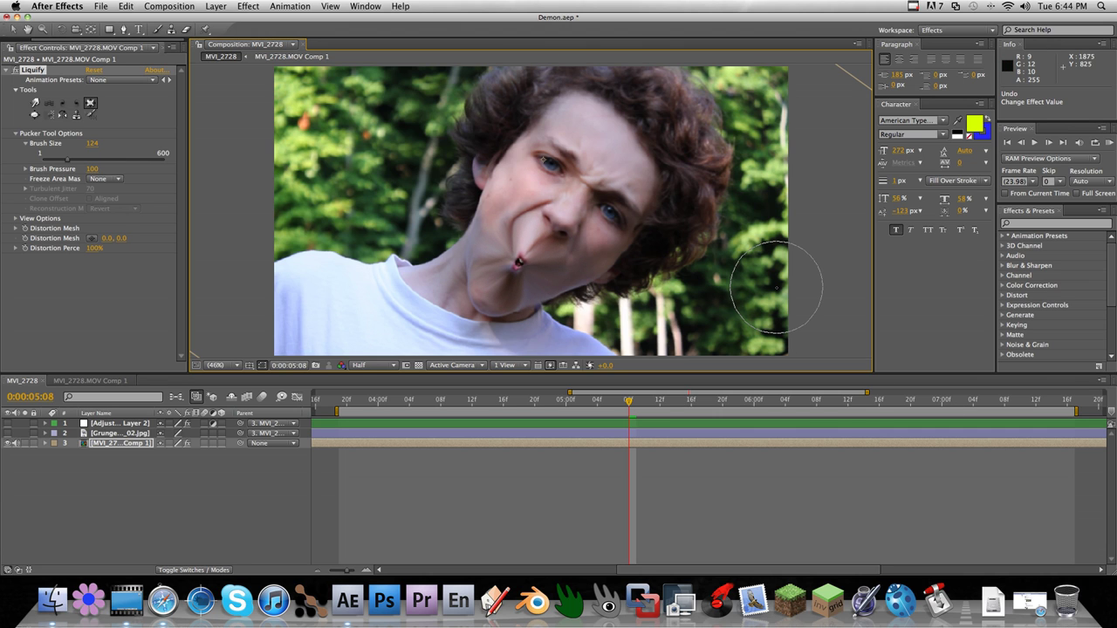
key("ctrl+x")
key("ctrl+z")
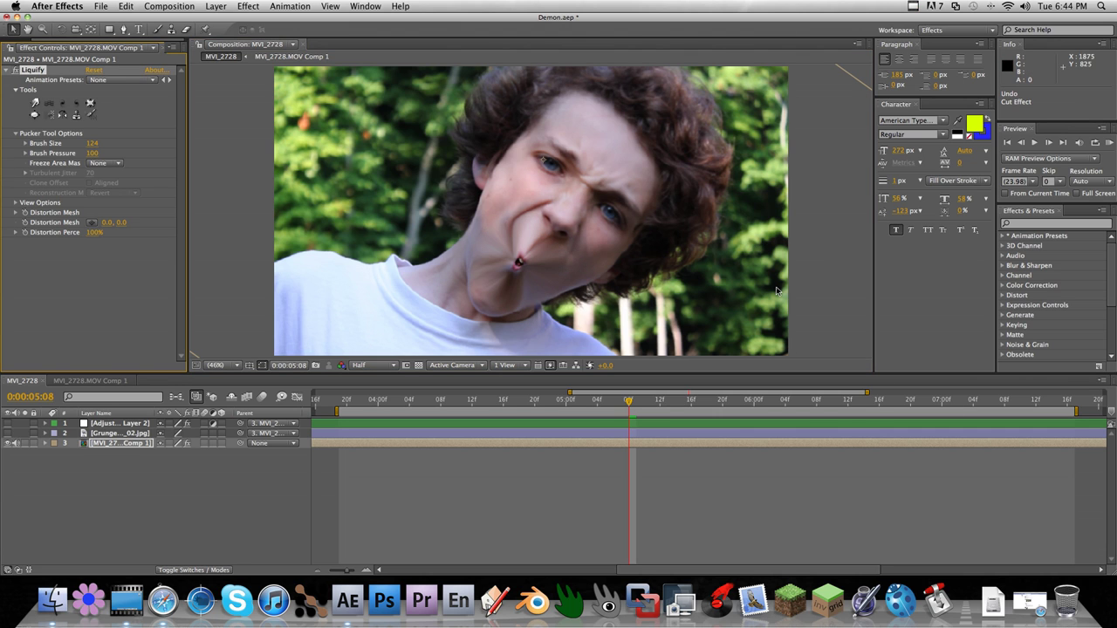
left_click(35, 114)
key("ctrl+z")
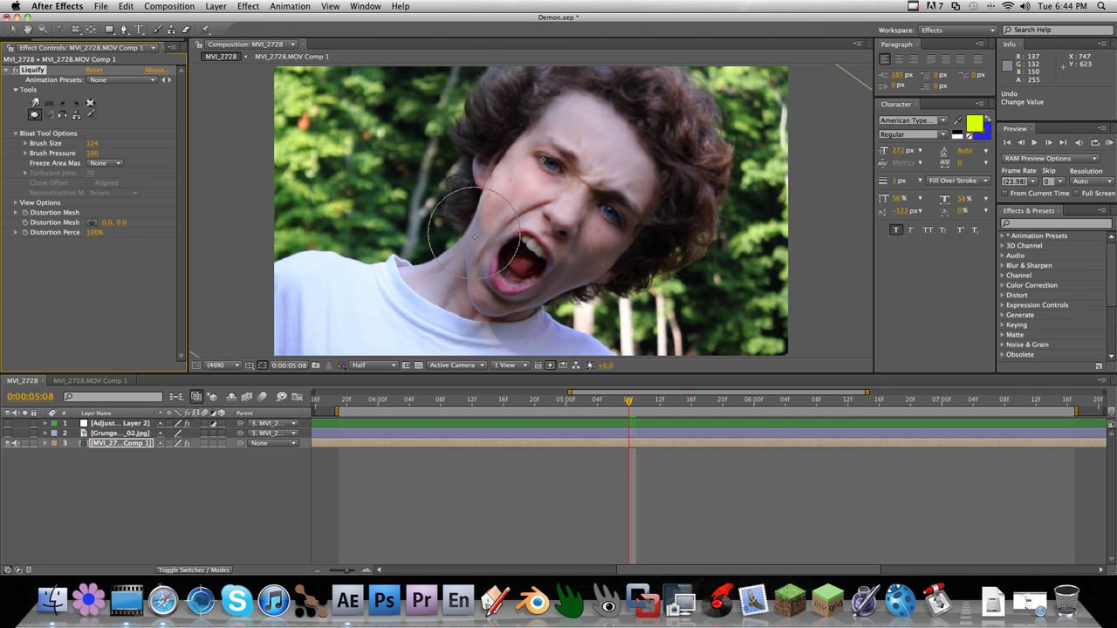
Step: Enlarge the mouth and eyes with Liquify's Bloat tool at a brush size of 124, and undo the last excess strokes
left_click_drag(522, 262, 522, 260)
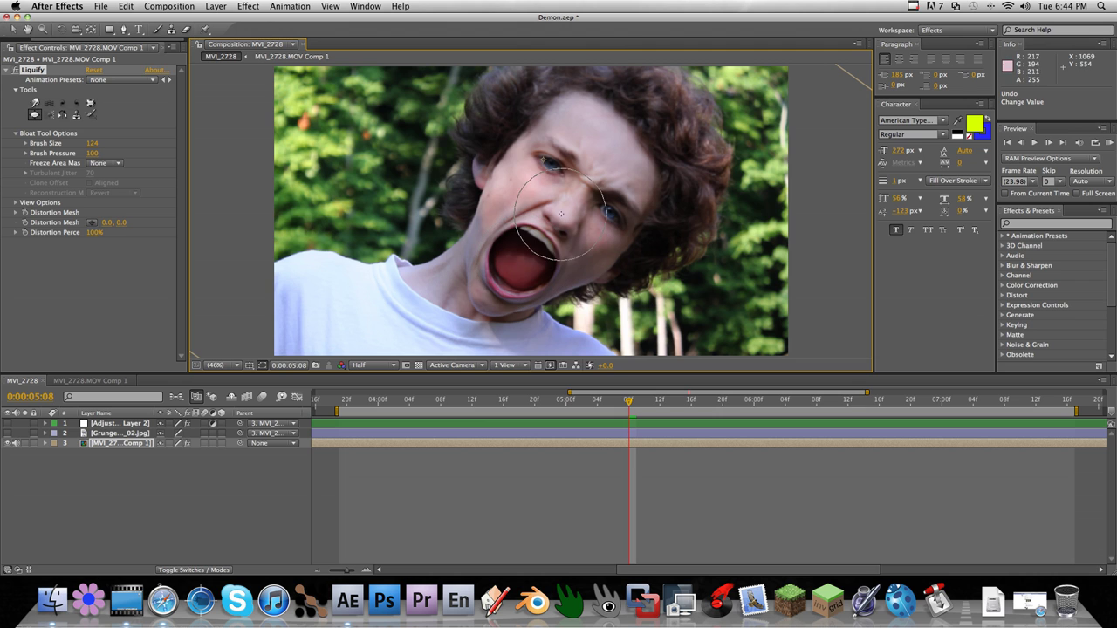
left_click(611, 215)
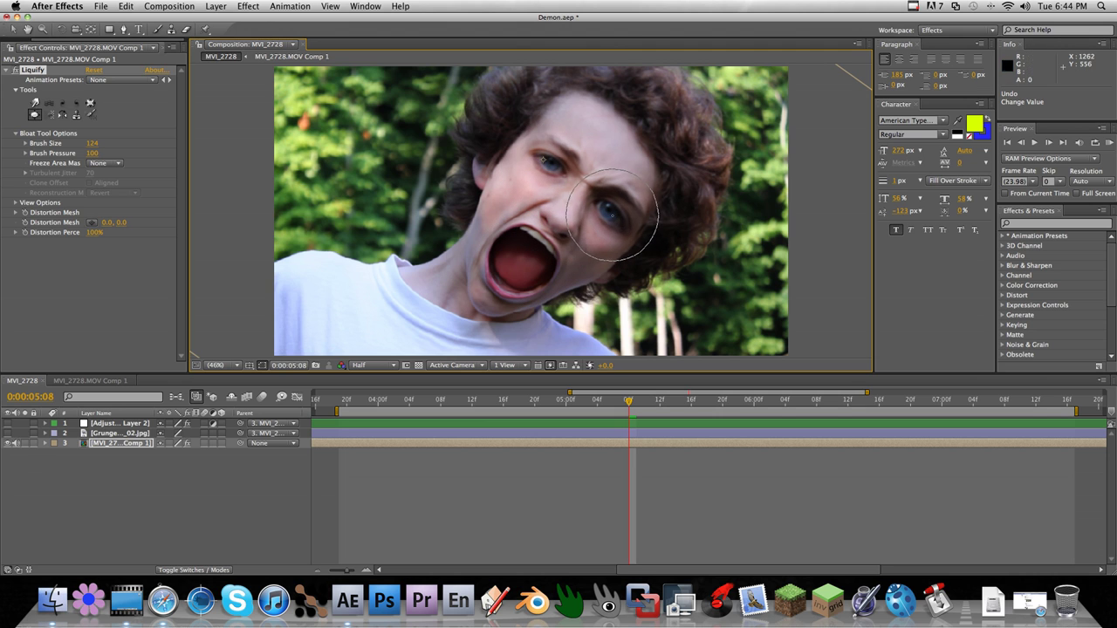
left_click(582, 181)
left_click_drag(526, 176, 526, 176)
left_click_drag(518, 264, 577, 179)
key("super+z")
key("super+z")
key("super+z")
key("super+z")
Step: Vary Liquify's distortion percentage across its range and leave it at 78%
left_click_drag(91, 233, 3, 242)
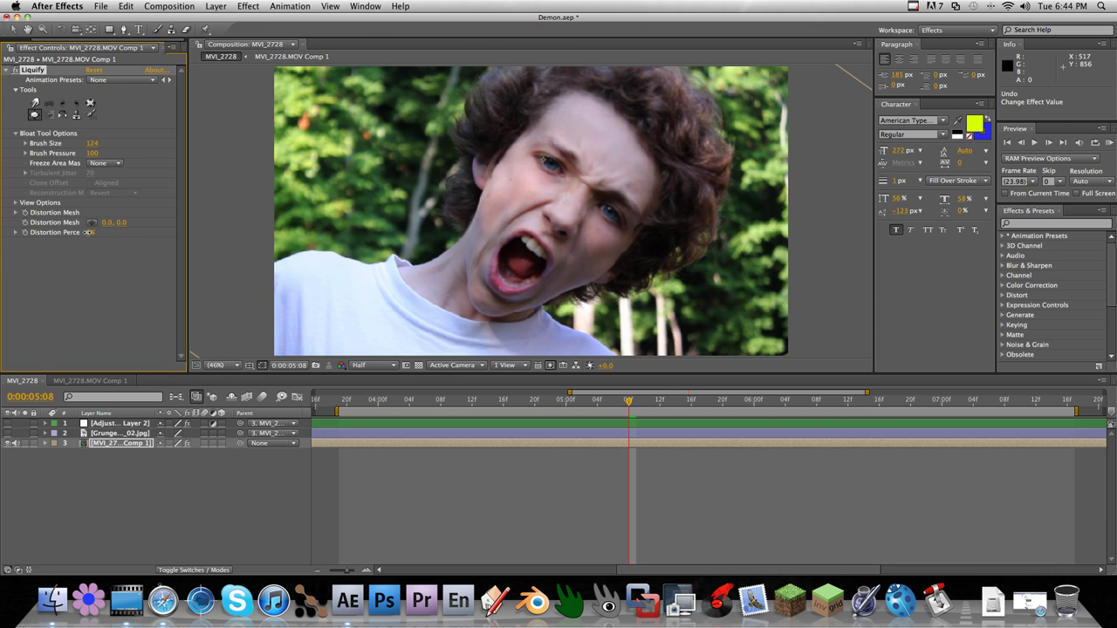
left_click_drag(87, 232, 246, 240)
left_click_drag(336, 248, 252, 240)
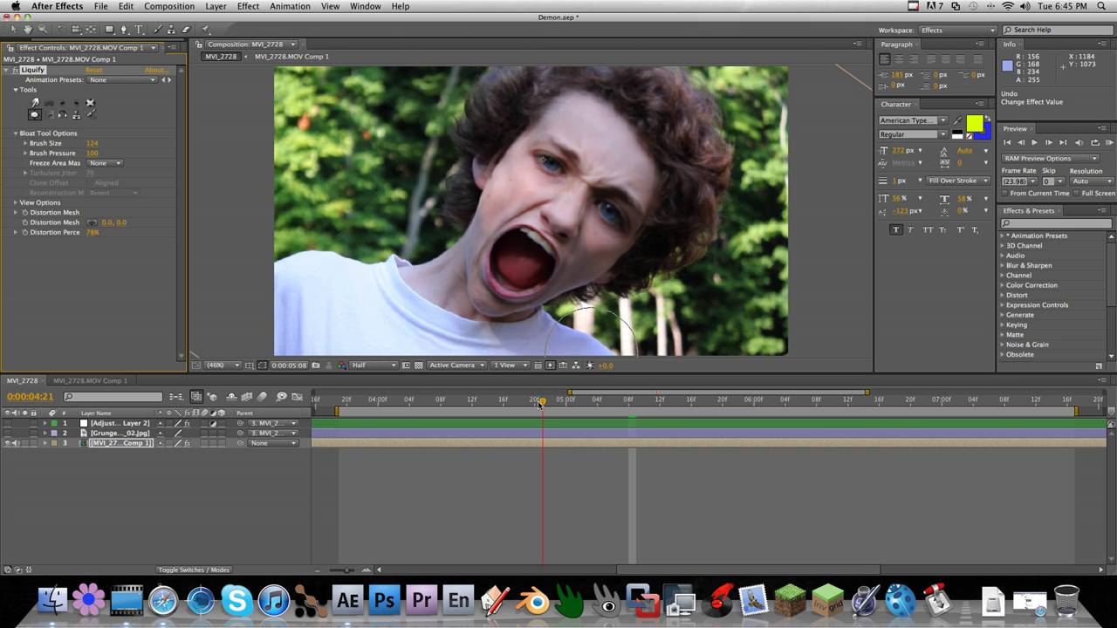
Step: Keyframe Liquify's distortion percentage at 78% at 0:00:05:06 and at 0% at 0:00:04:21
left_click_drag(541, 404, 490, 408)
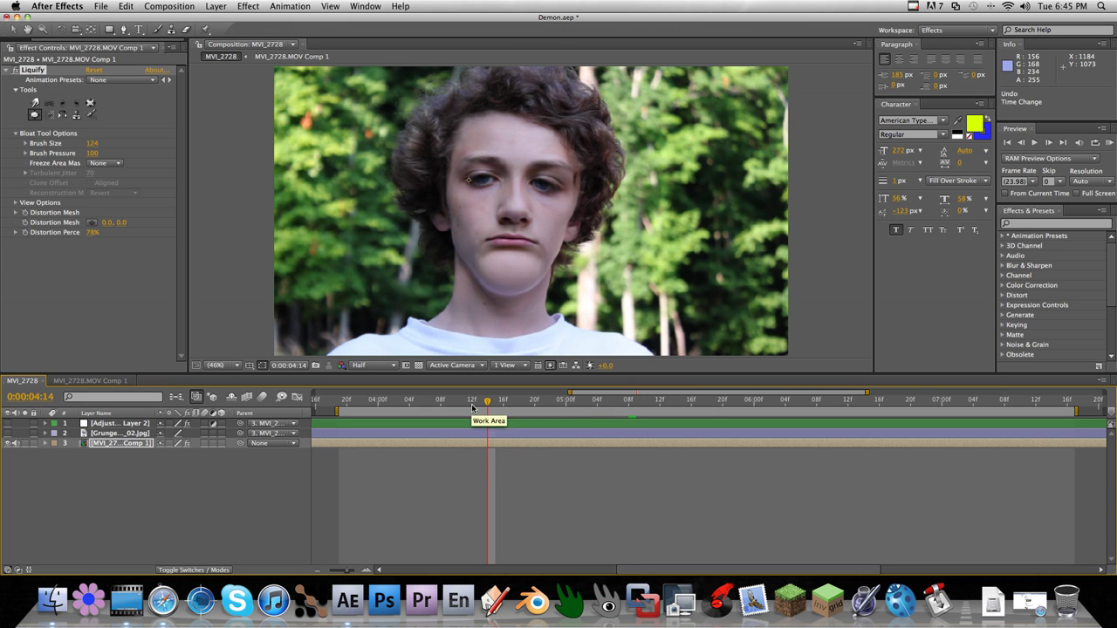
left_click_drag(435, 402, 611, 407)
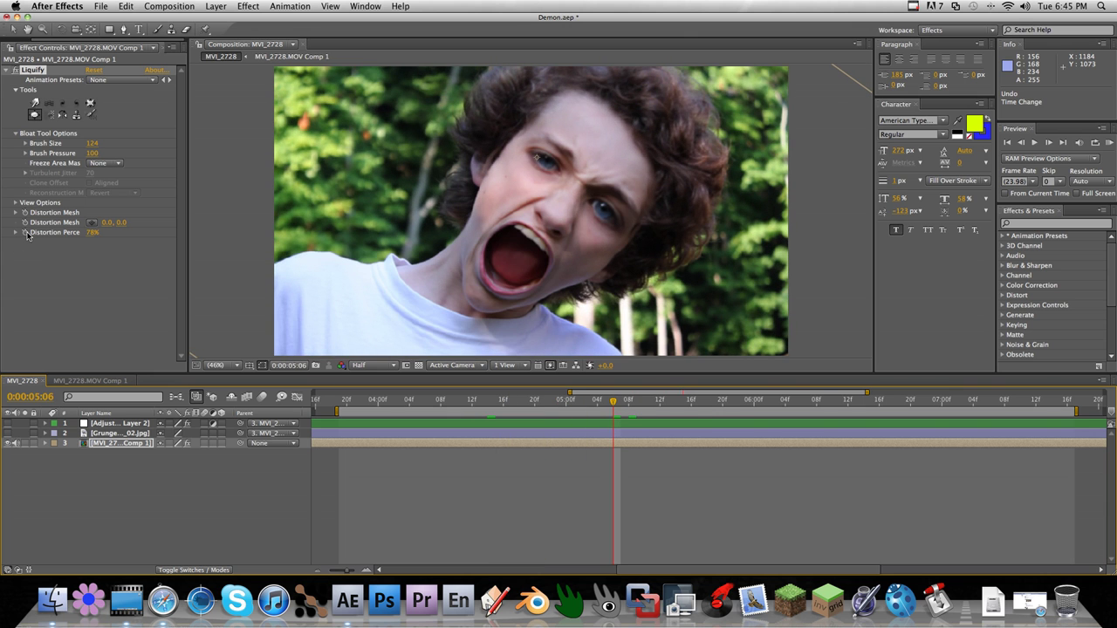
left_click(20, 234)
left_click(530, 403)
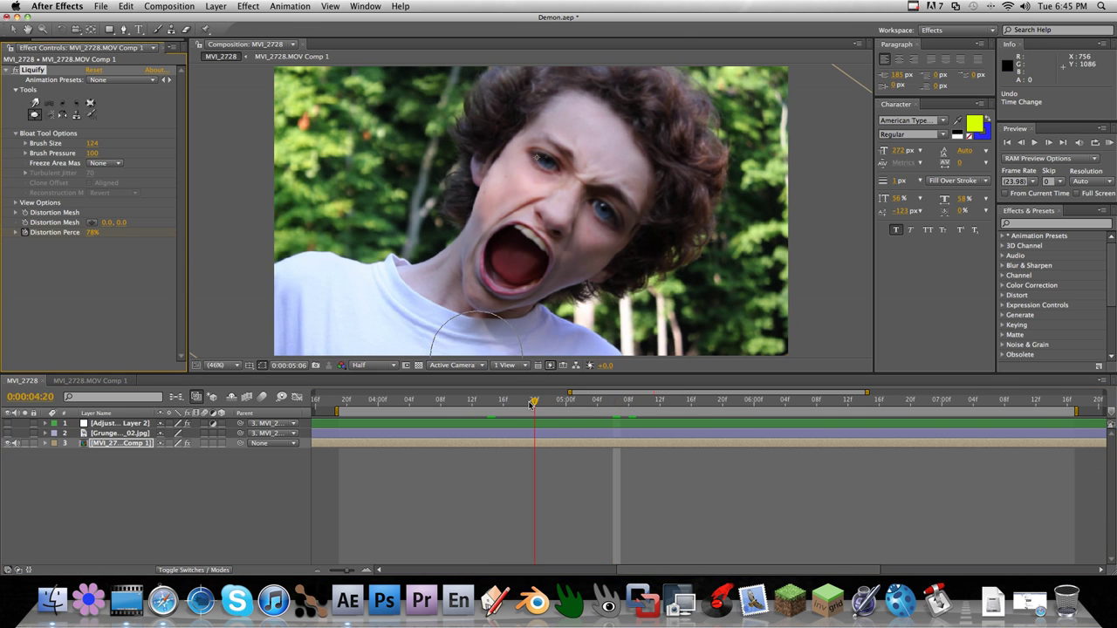
left_click_drag(530, 404, 543, 404)
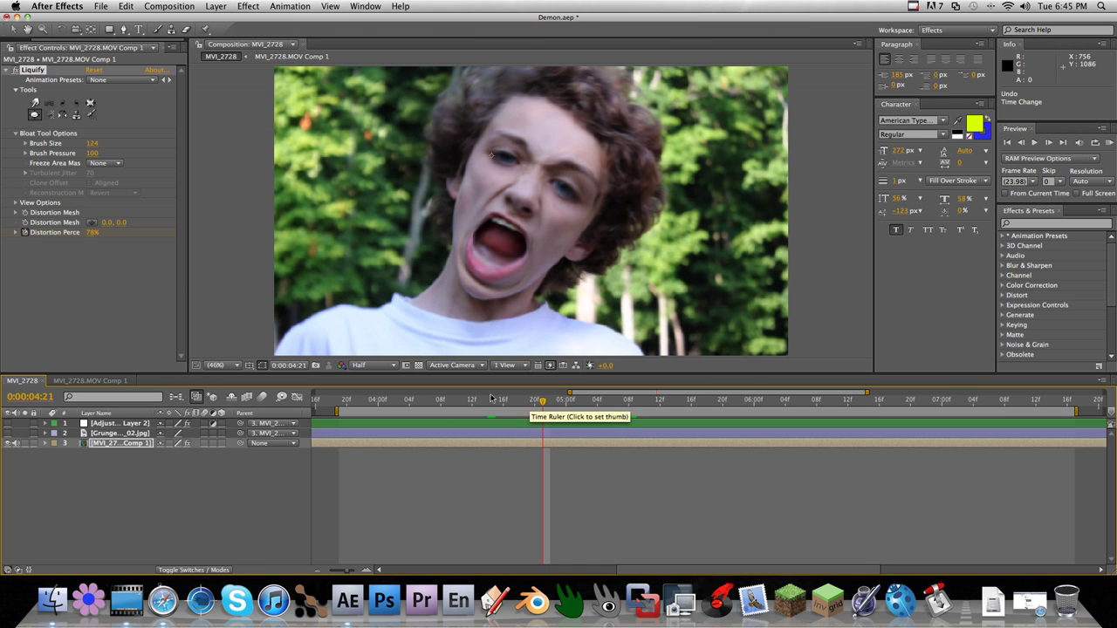
left_click_drag(91, 232, 2, 234)
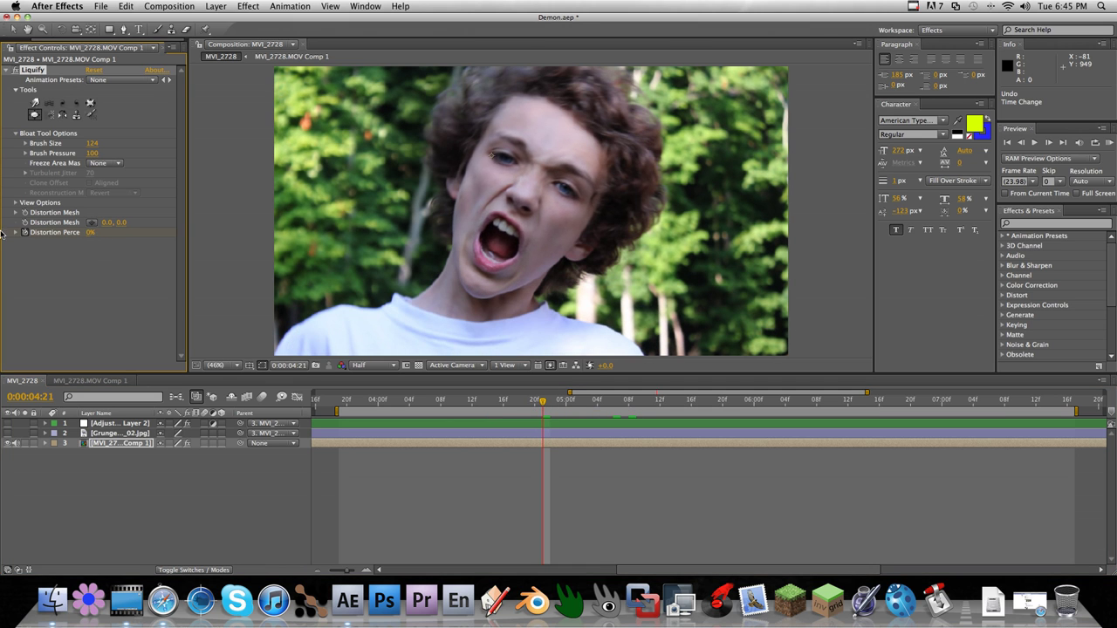
Step: Preview the growing face distortion from 0:00:04:18, and undo the distortion percentage keyframes
left_click(522, 403)
key("space")
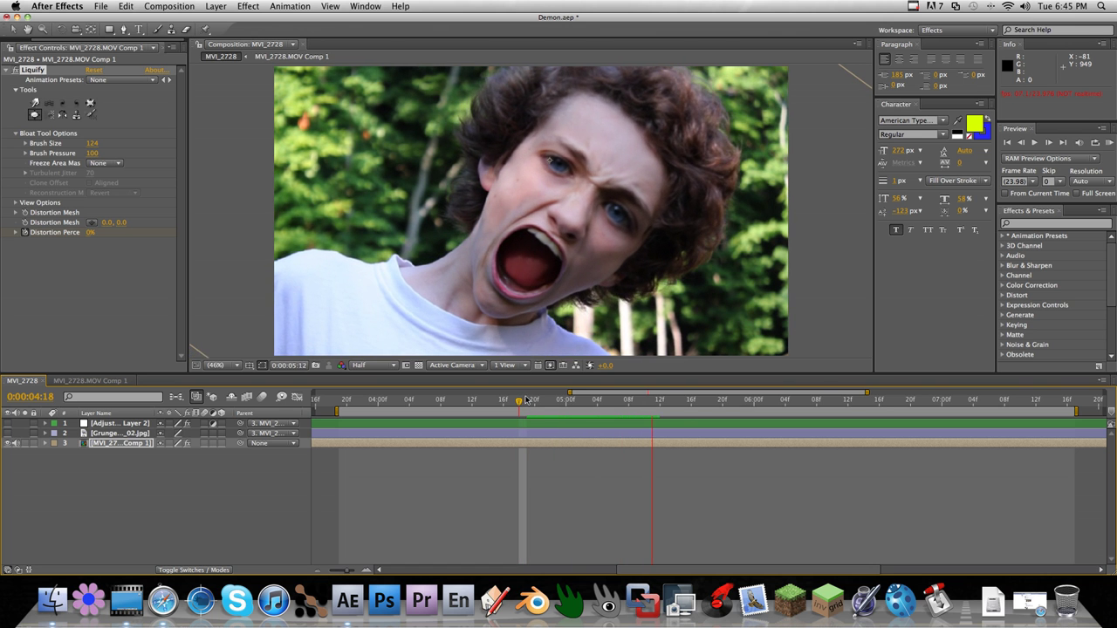
key("space")
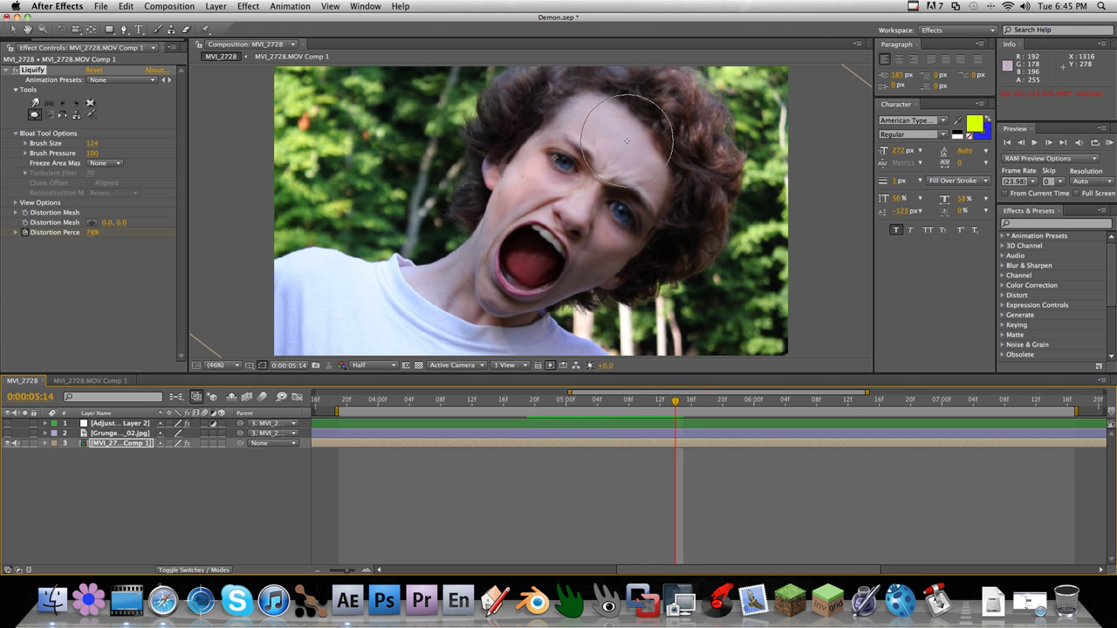
key("super+z")
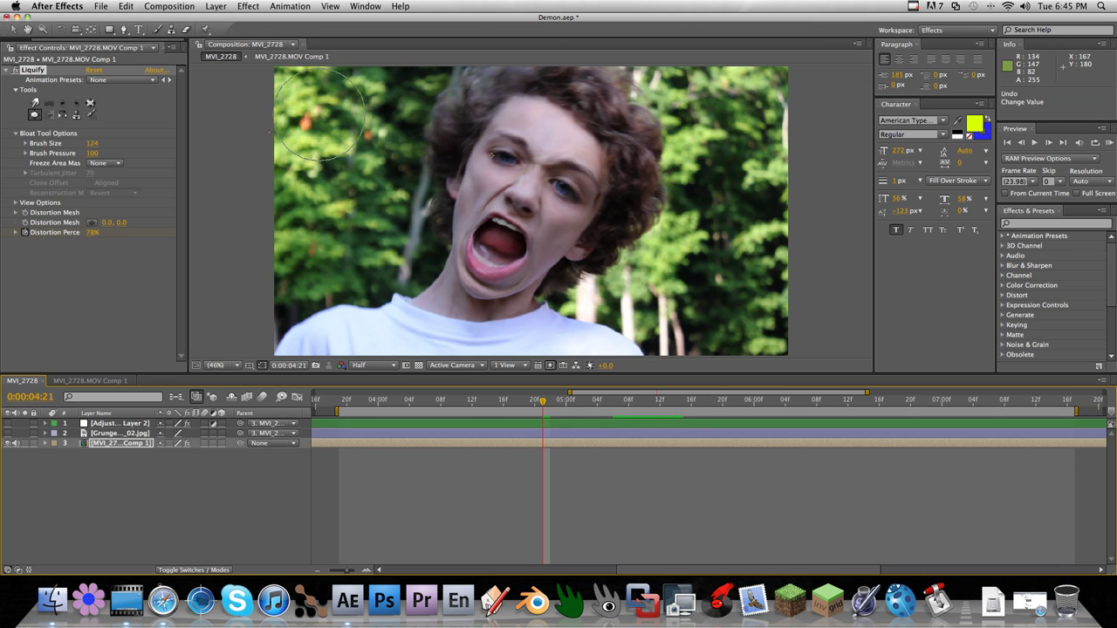
key("super+z")
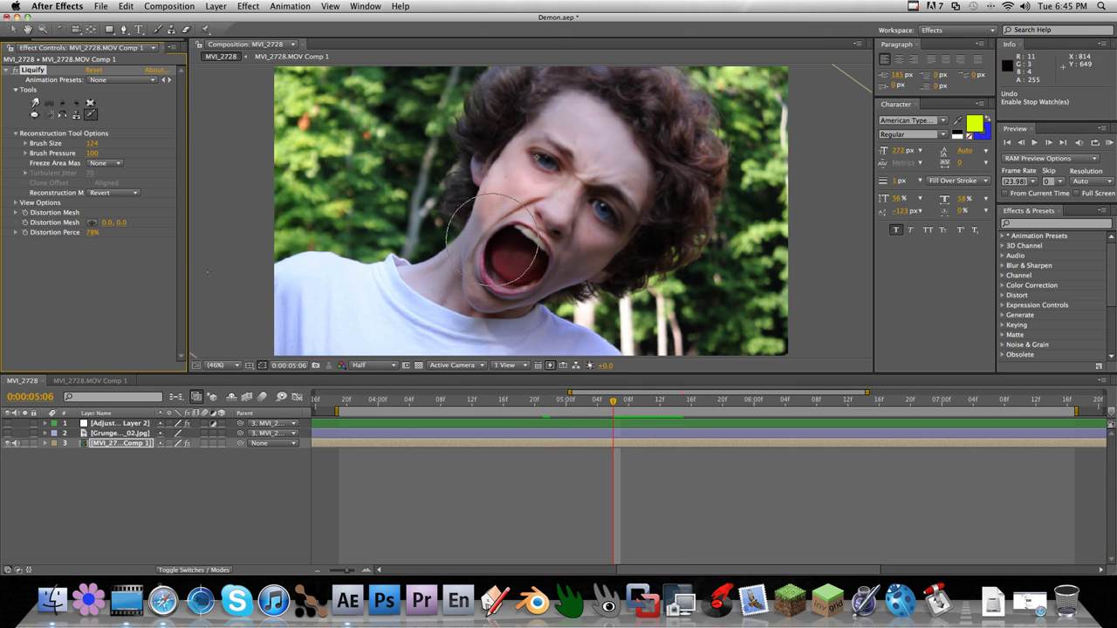
Step: Restore the bloated eyes and mouth with Liquify's Reconstruction tool, using brush sizes of 157 and 335
left_click(48, 116)
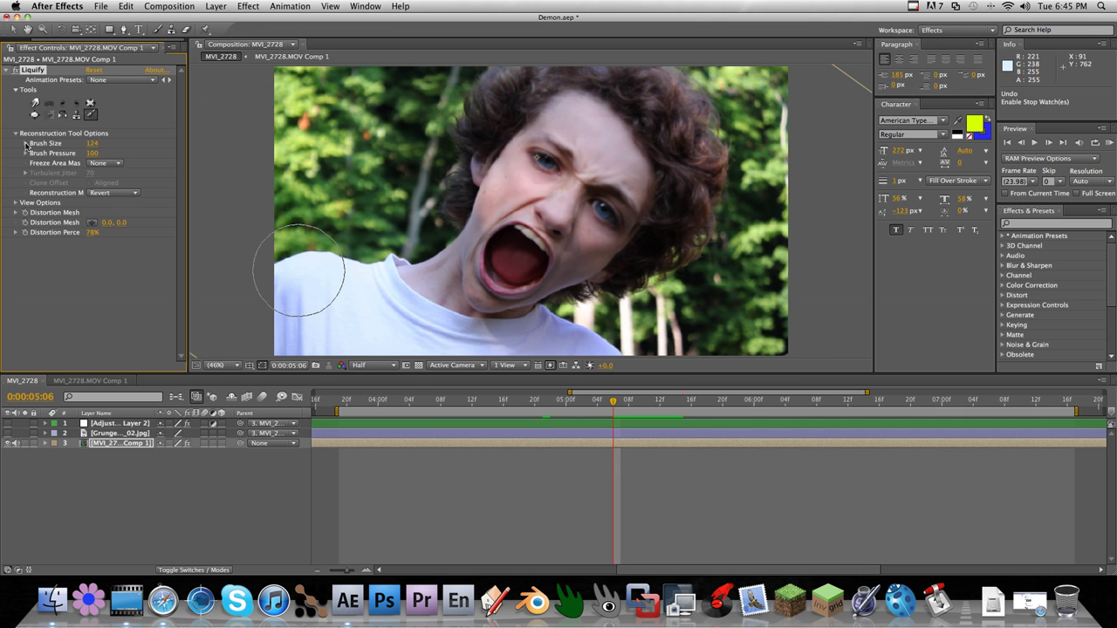
left_click_drag(91, 143, 101, 143)
left_click(27, 143)
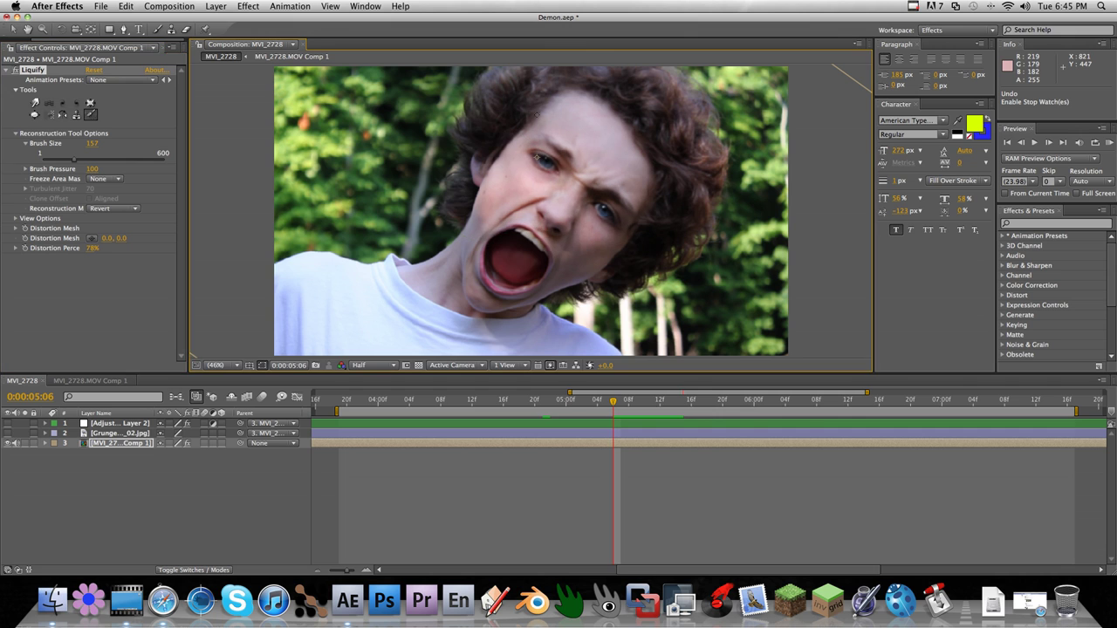
left_click_drag(95, 158, 110, 159)
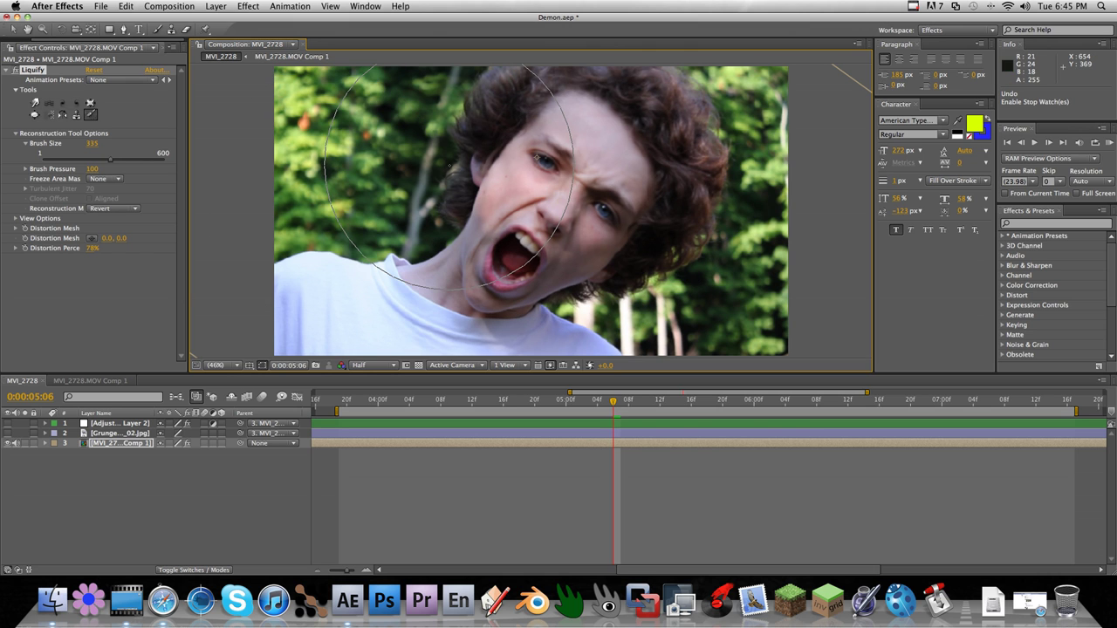
Step: Pucker the centre of the face between the eyes and nose with a brush size of 184
left_click(88, 104)
left_click(77, 161)
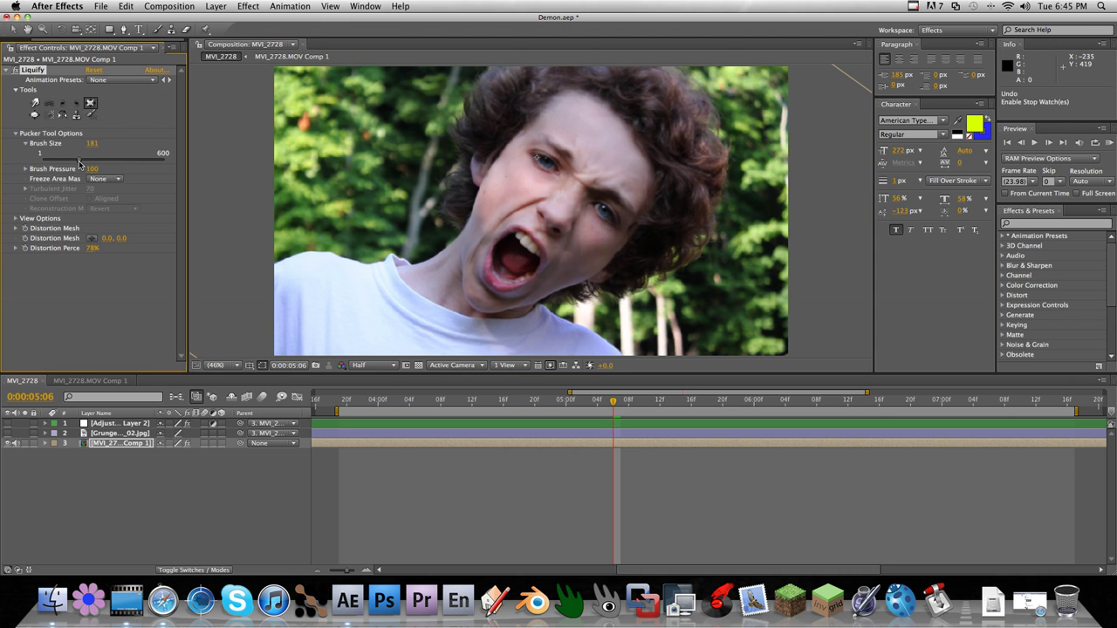
left_click_drag(576, 199, 576, 198)
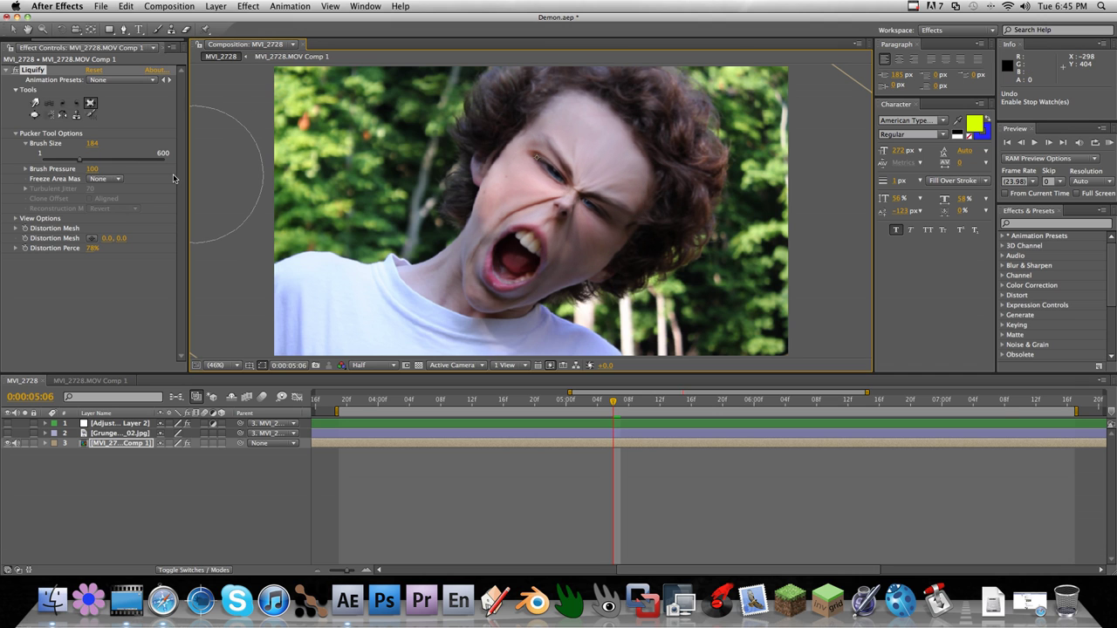
Step: Try restoring one puckered eye with the Reconstruction tool at a brush size of 155, and undo it together with the pucker
left_click(90, 114)
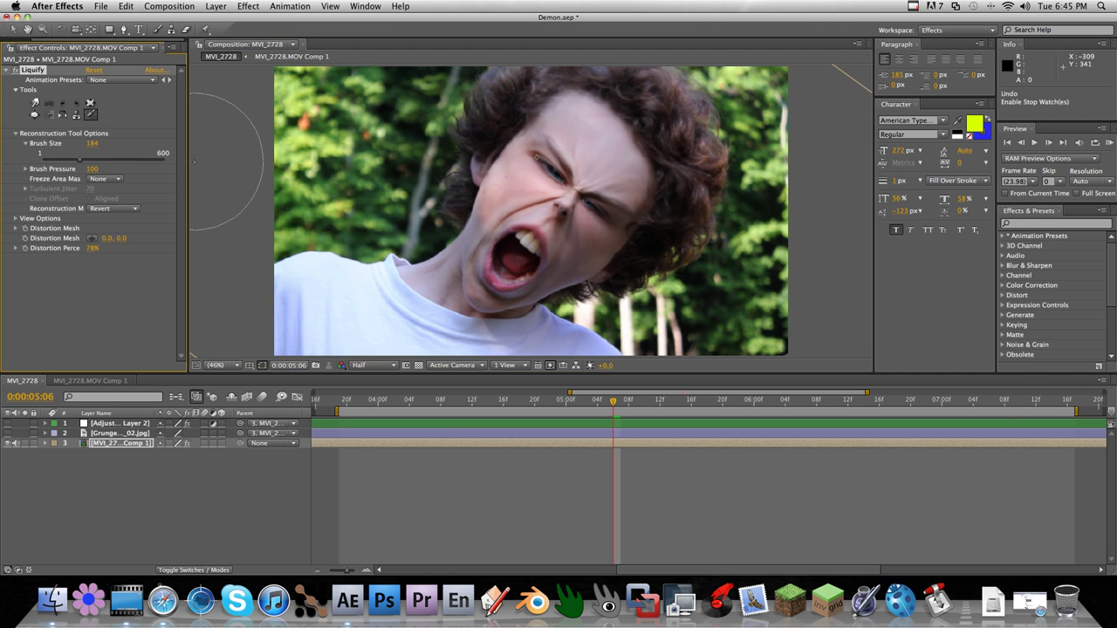
mouse_move(602, 210)
left_mouse_down()
mouse_move(659, 231)
mouse_move(641, 210)
mouse_move(615, 244)
mouse_move(611, 235)
mouse_move(642, 213)
left_mouse_up()
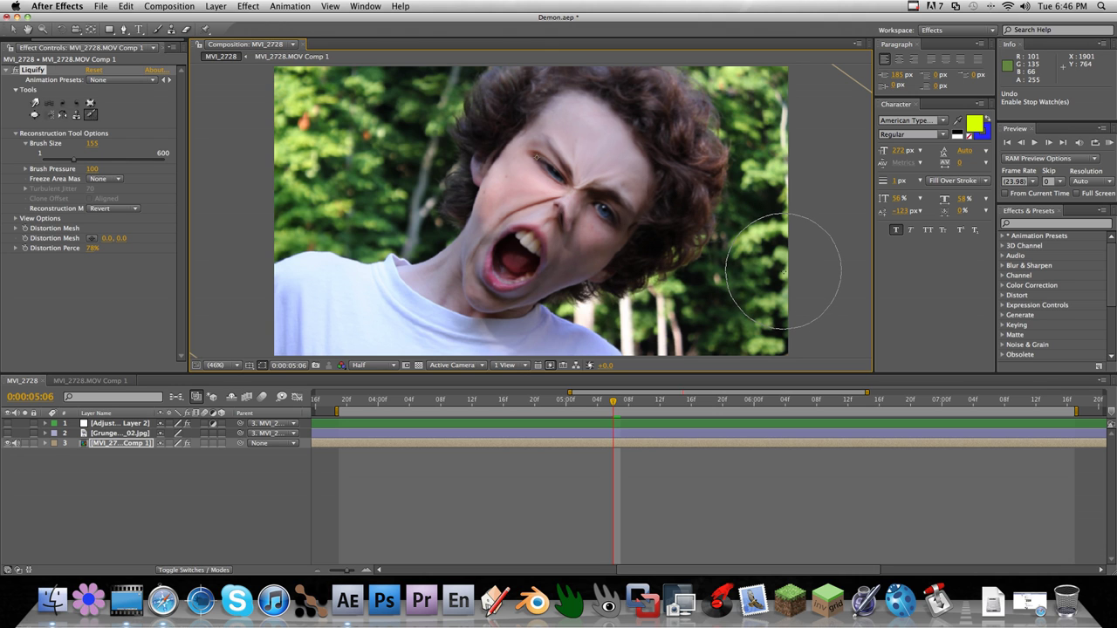
left_click_drag(783, 273, 783, 273)
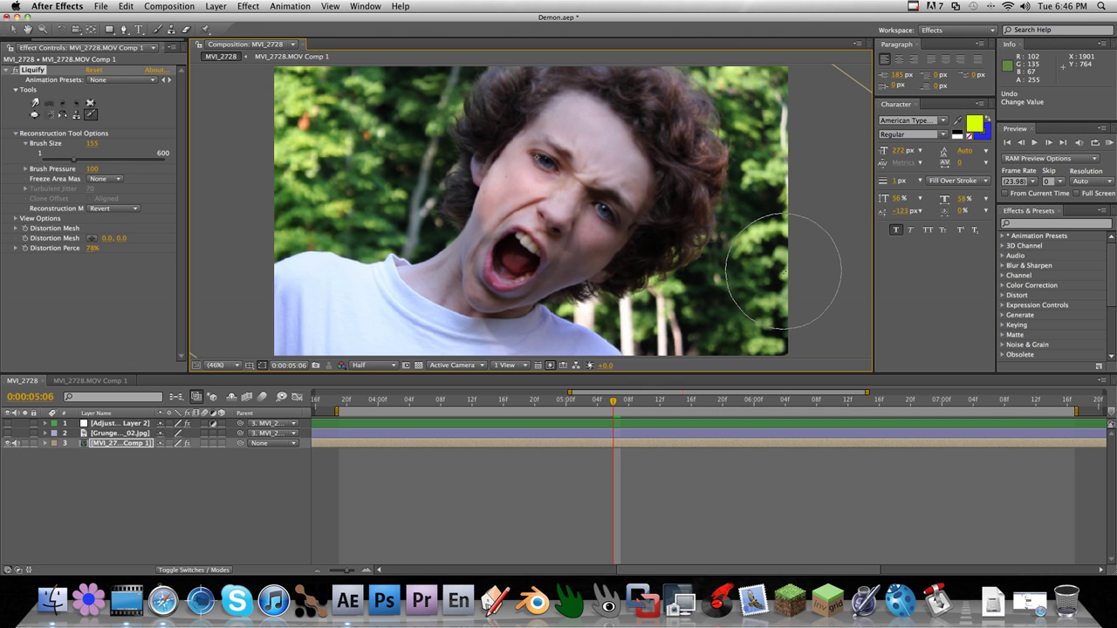
Step: Try Liquify's Reflection tool across the mouth and cheek with a brush size of 155, and undo the stroke
left_click(59, 117)
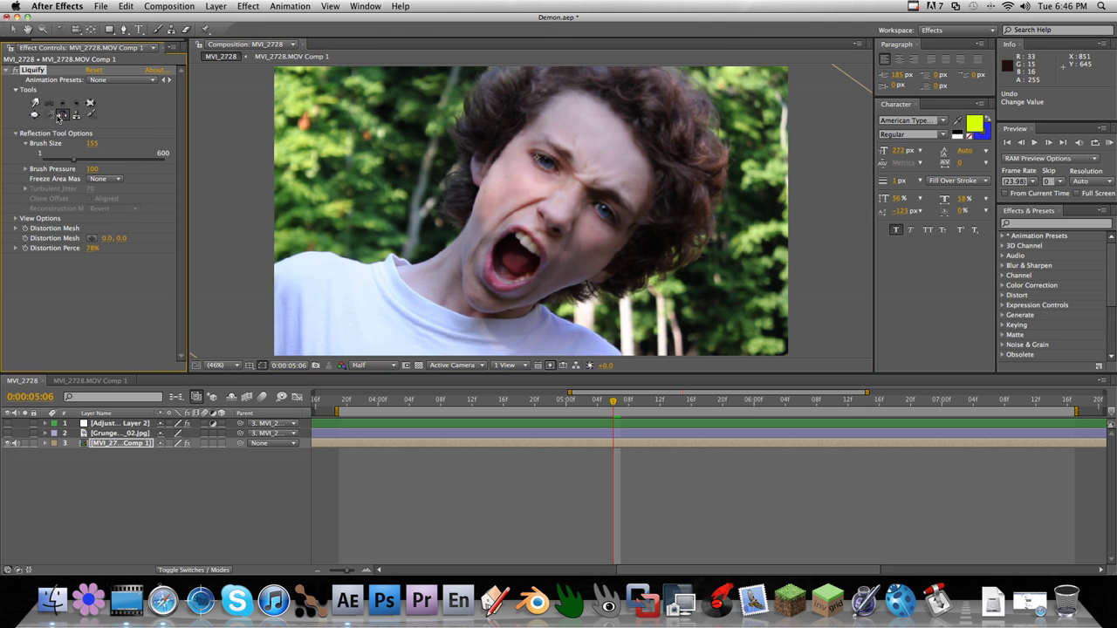
mouse_move(542, 234)
left_mouse_down()
mouse_move(576, 218)
mouse_move(689, 229)
mouse_move(755, 301)
mouse_move(701, 238)
left_mouse_up()
key("super+z")
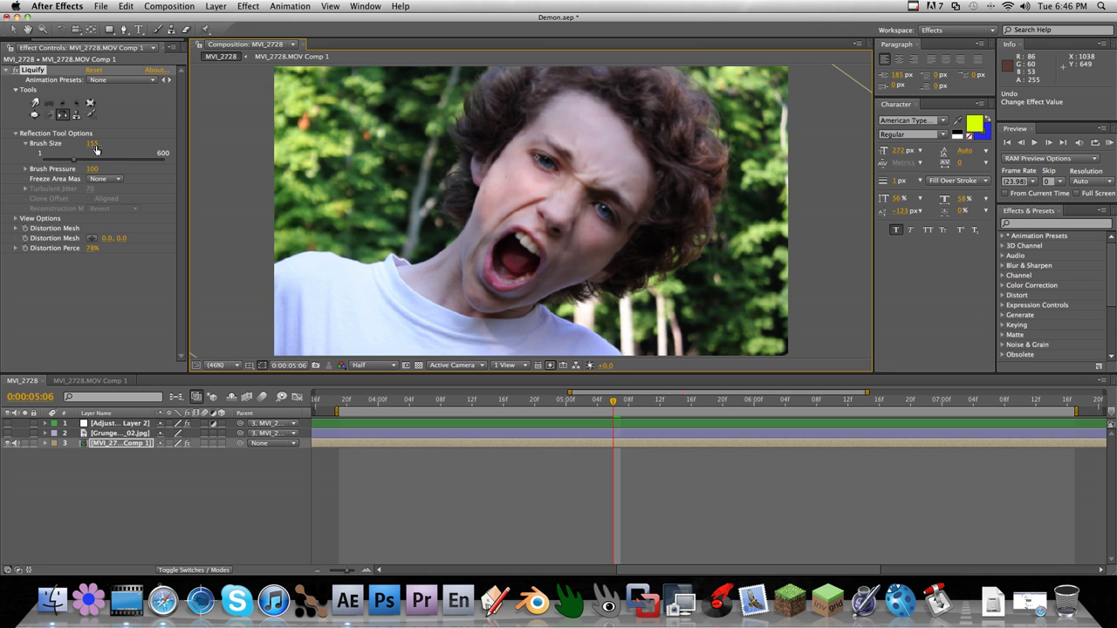
Step: Try the Reflection tool on the background trees with the brush pressure lowered to 68, and undo the distortion
left_click_drag(93, 169, 2, 169)
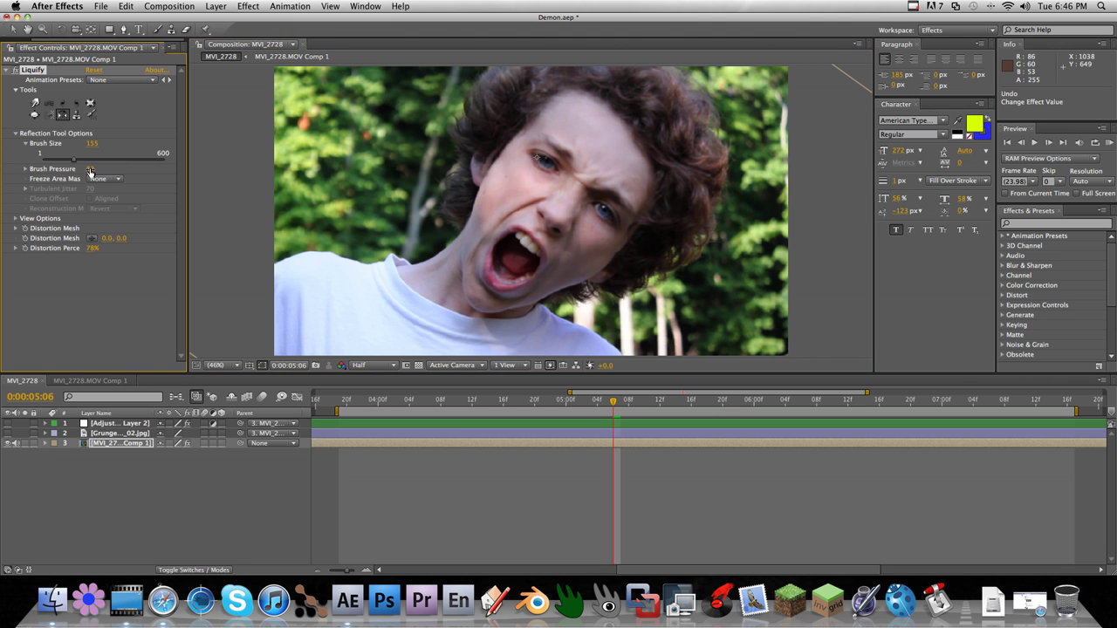
left_click(418, 166)
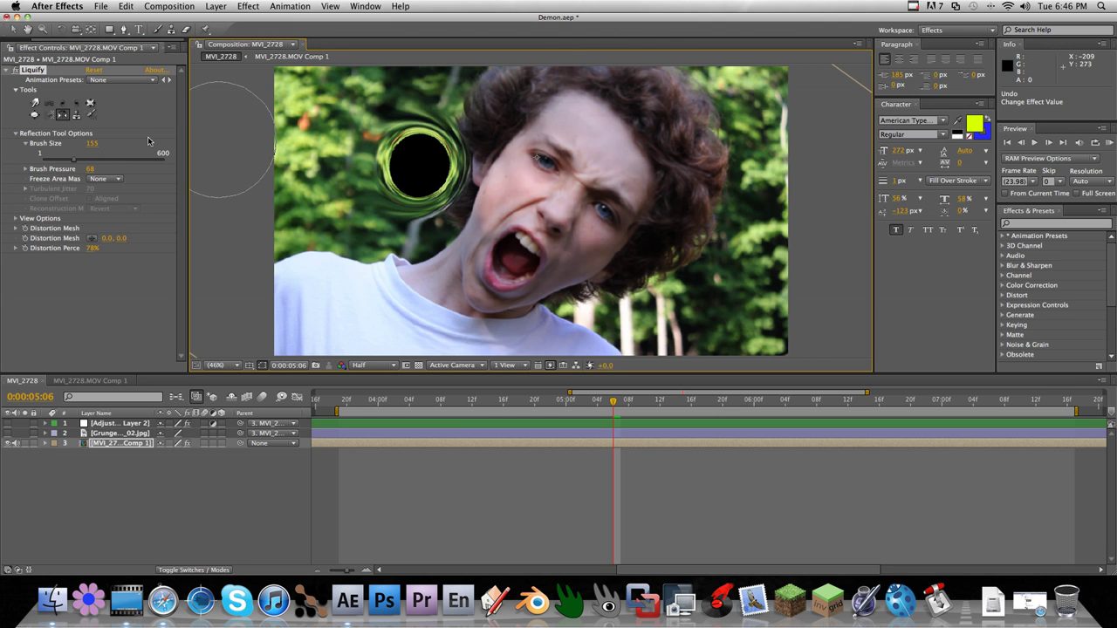
key("super+z")
Step: Set the Reflection tool's brush pressure to 1 and apply it to the background trees beside the head
left_click(91, 169)
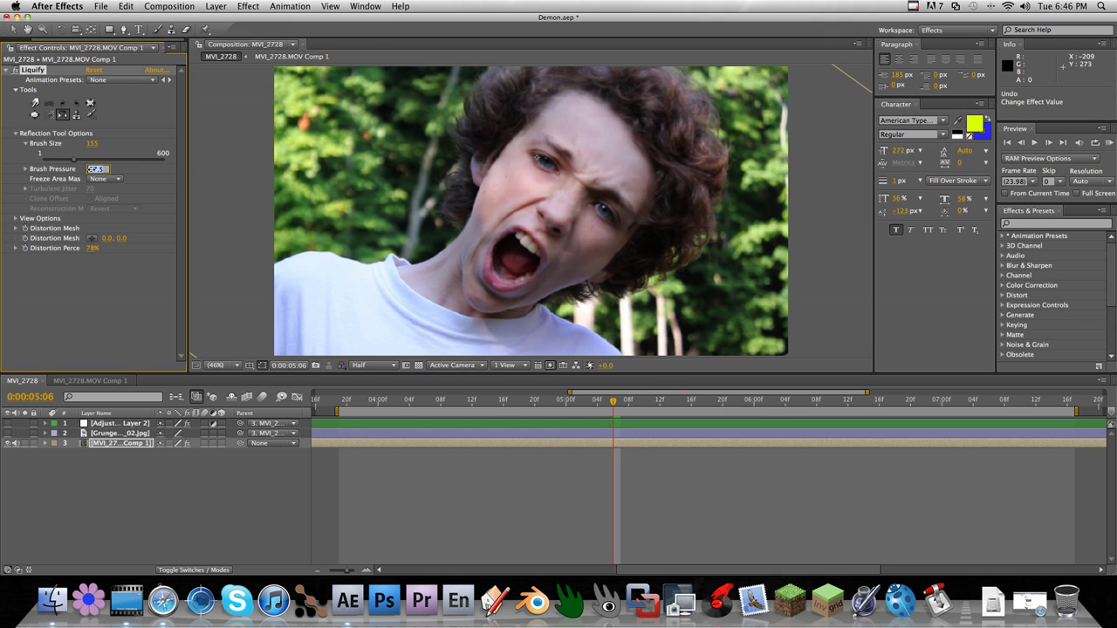
left_click(373, 139)
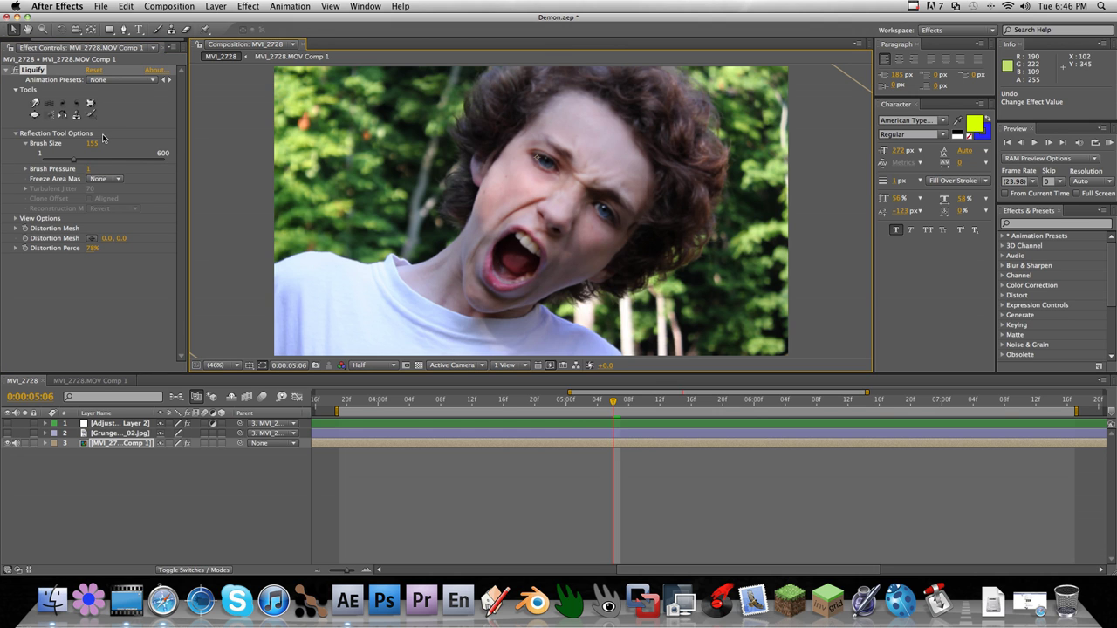
left_click(67, 114)
left_click(372, 170)
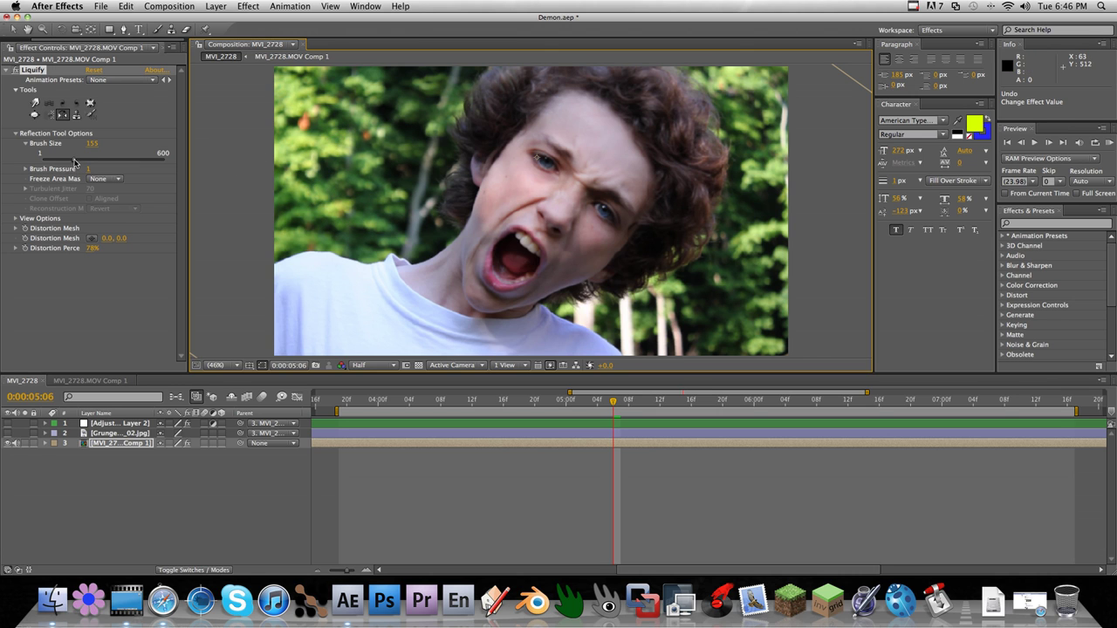
Step: Try the Reflection tool on the background trees with a brush size of 109 and pressure of 24, and undo the distortion
left_click_drag(75, 163, 78, 165)
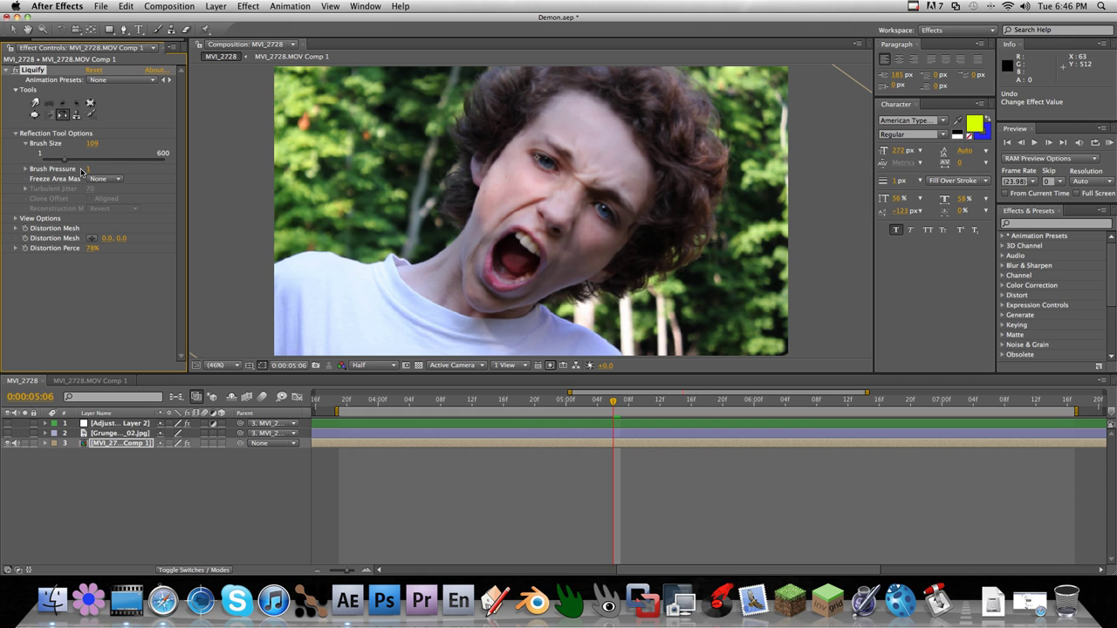
mouse_move(381, 145)
left_mouse_down()
mouse_move(399, 125)
mouse_move(383, 150)
left_mouse_up()
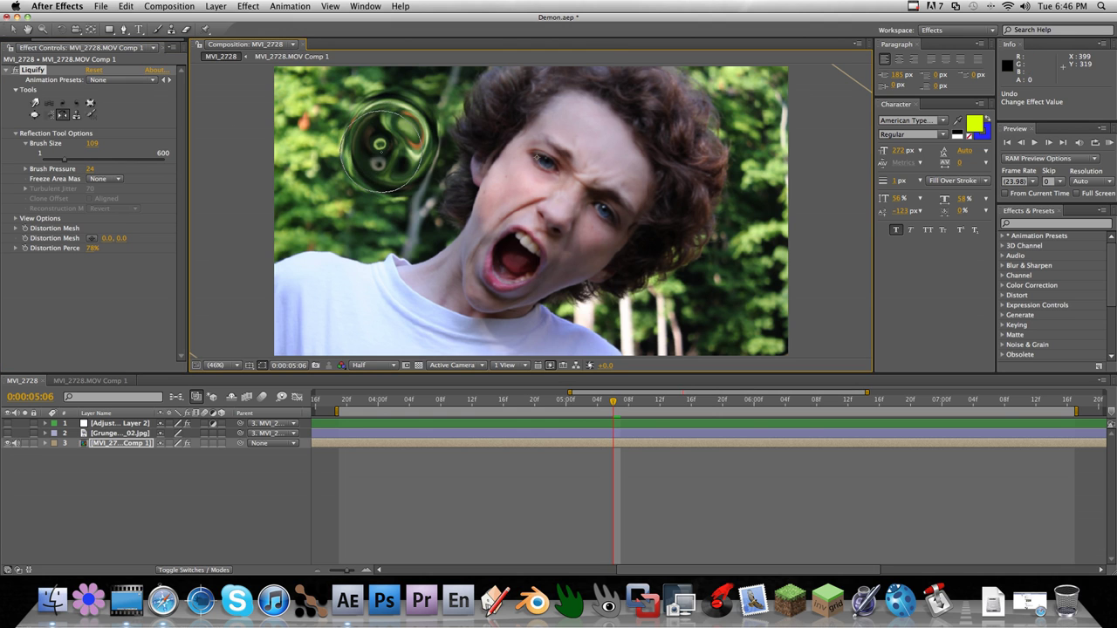
key("super+z")
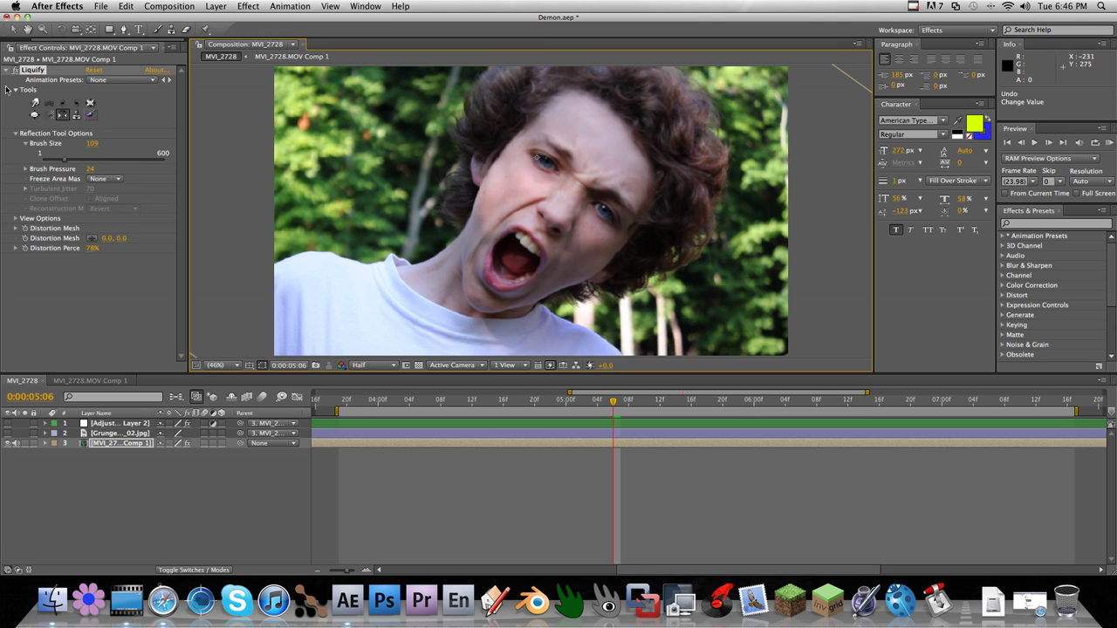
Step: Switch Liquify to the Warp tool, and briefly show and hide the adjustment and grunge layers to check the demon look
left_click(31, 104)
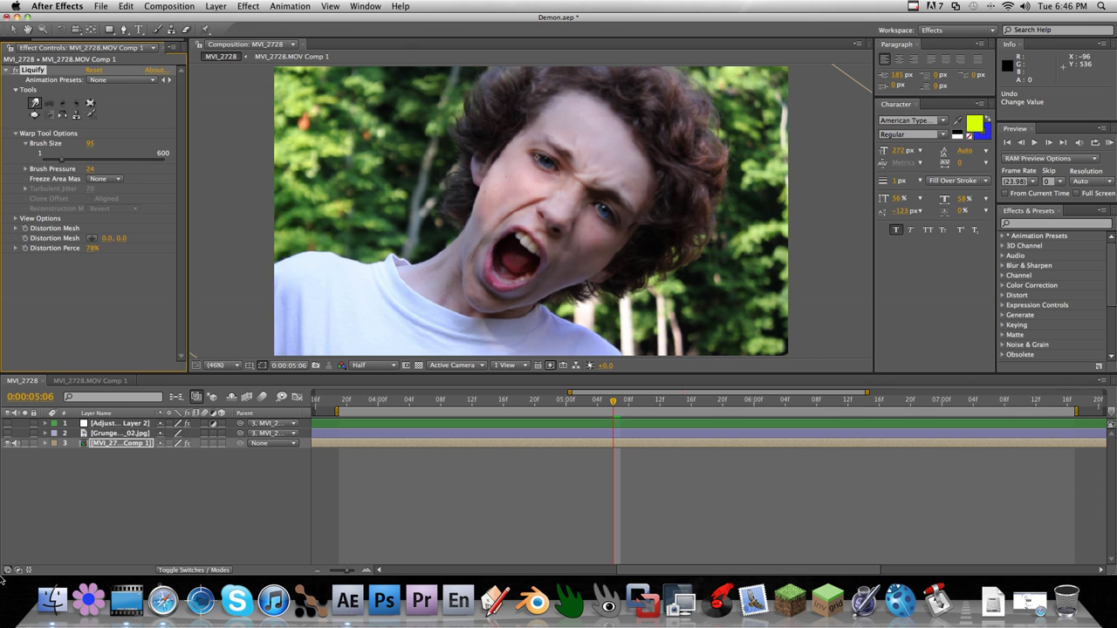
left_click(8, 433)
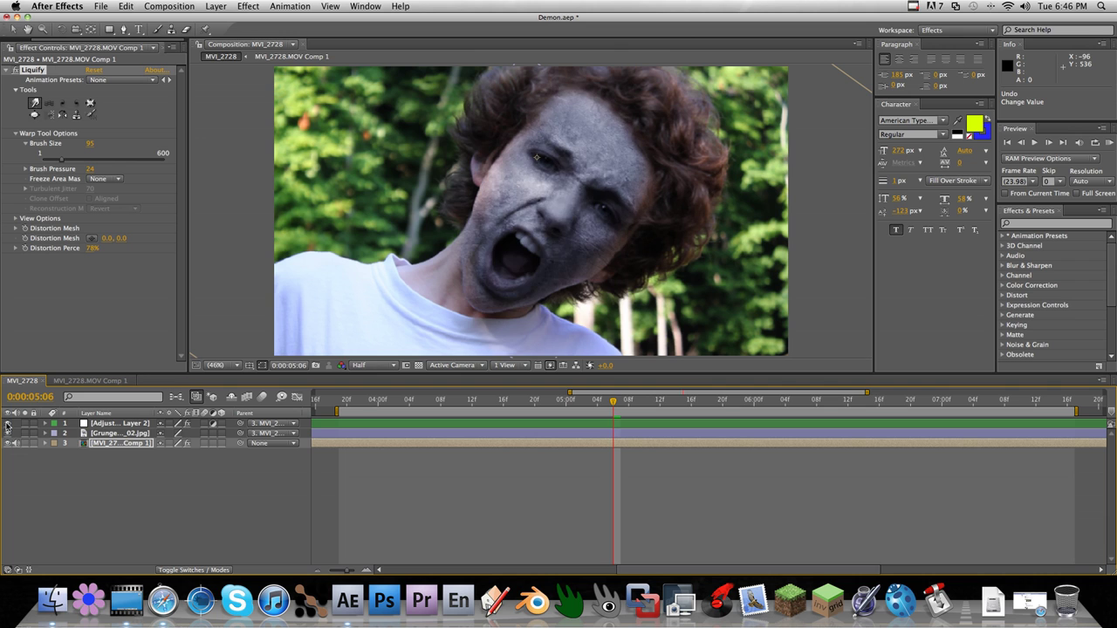
left_click(8, 433)
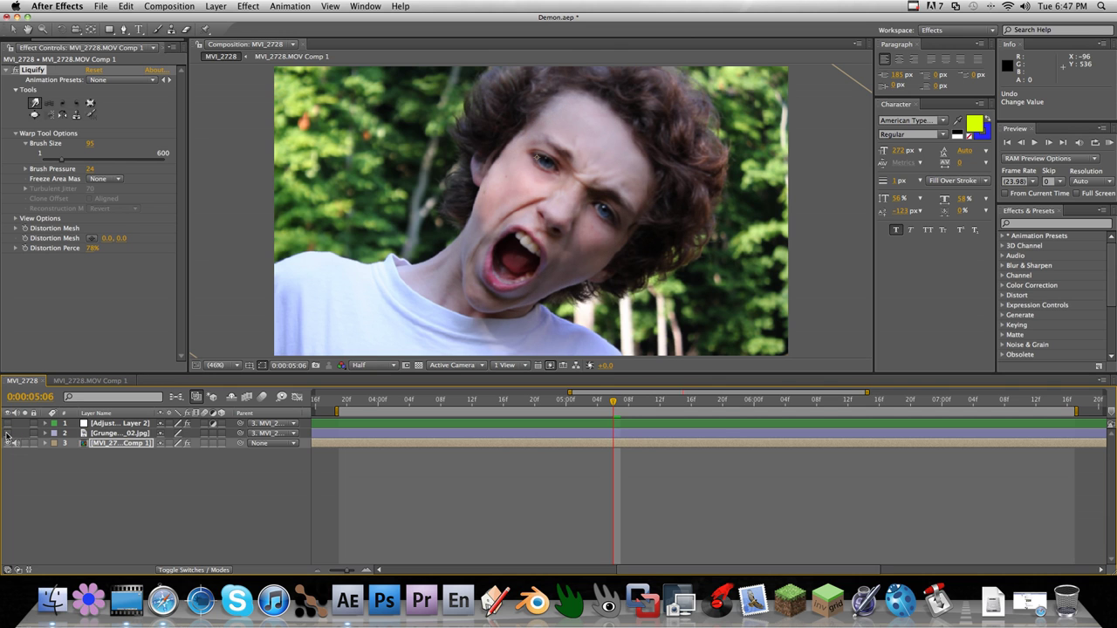
Step: Set the Warp tool's brush pressure to 100 and brush size to 107, and pull the lower lip and jaw down
left_click(37, 109)
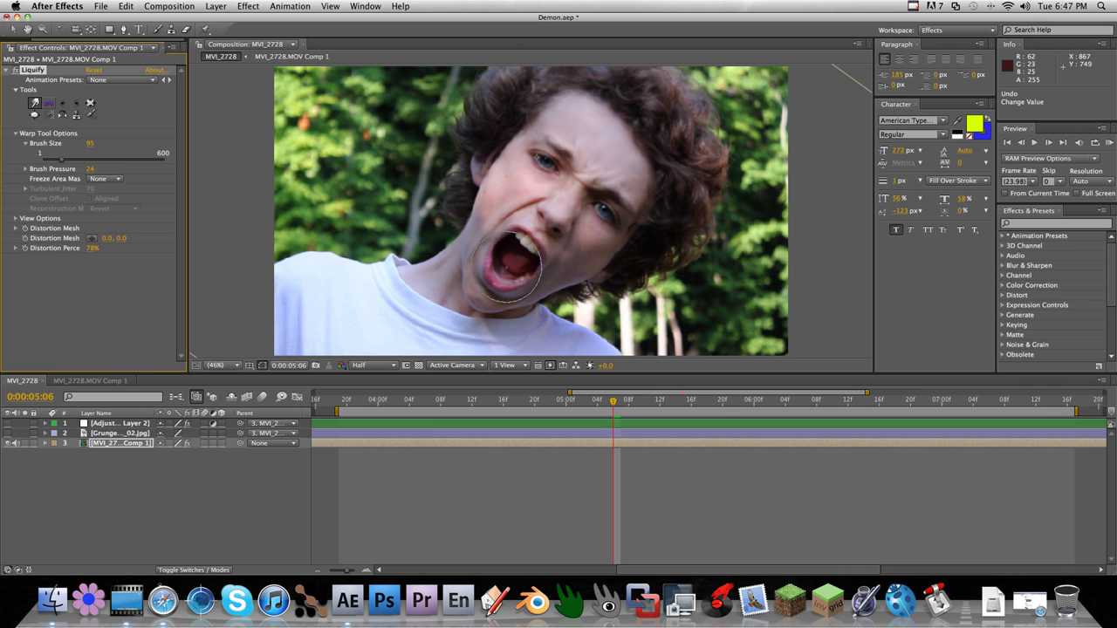
mouse_move(506, 269)
left_mouse_down()
mouse_move(493, 277)
mouse_move(507, 283)
left_mouse_up()
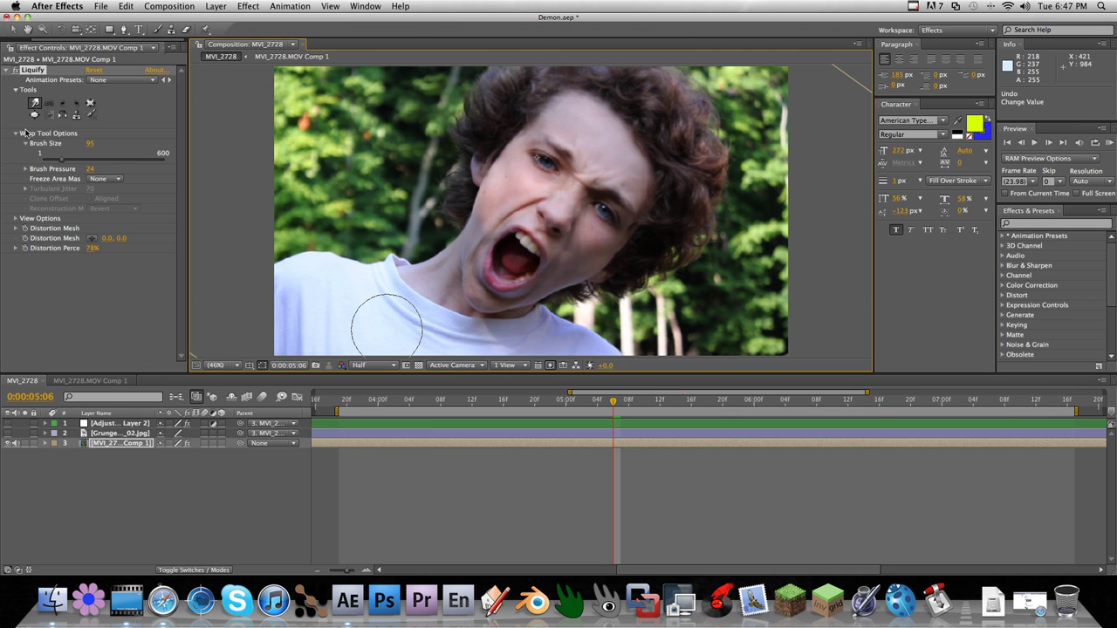
left_click(94, 170)
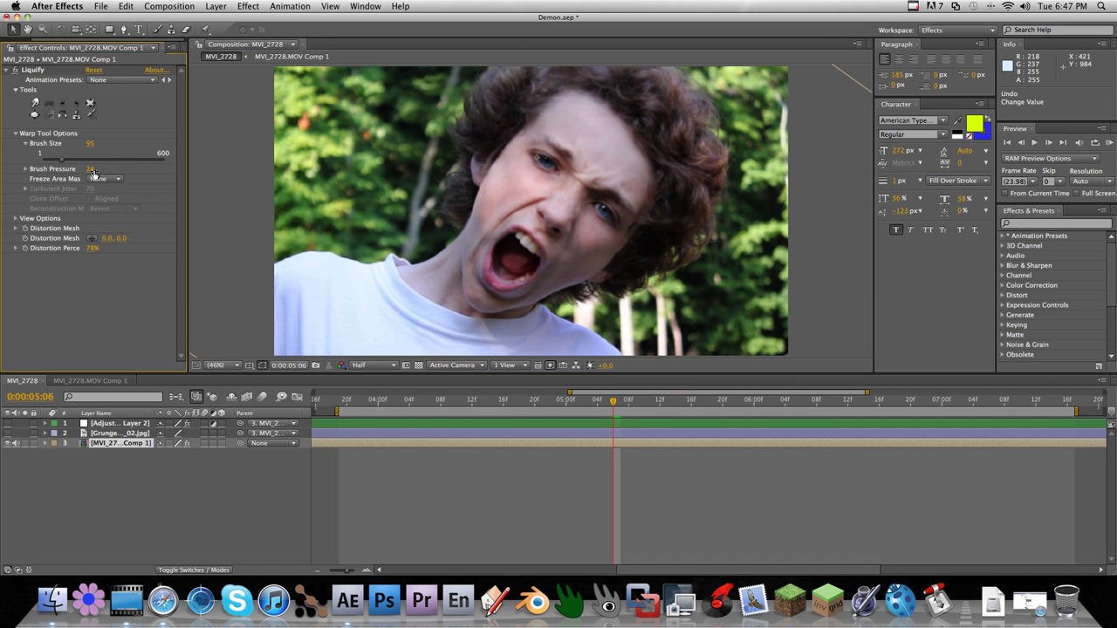
type("100")
key("Return")
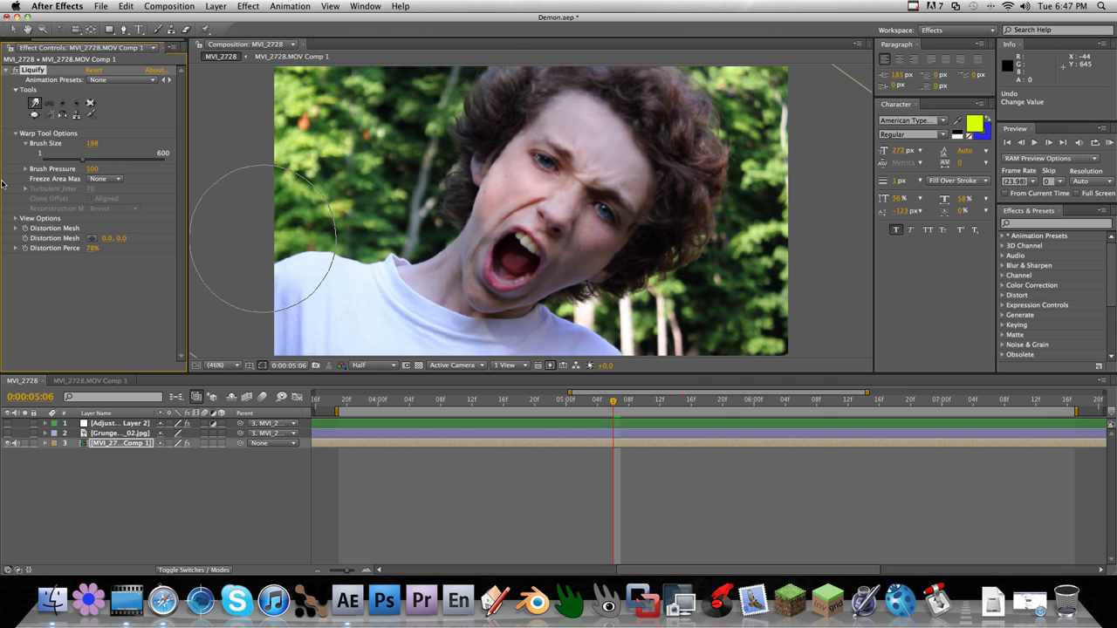
left_click_drag(81, 161, 60, 161)
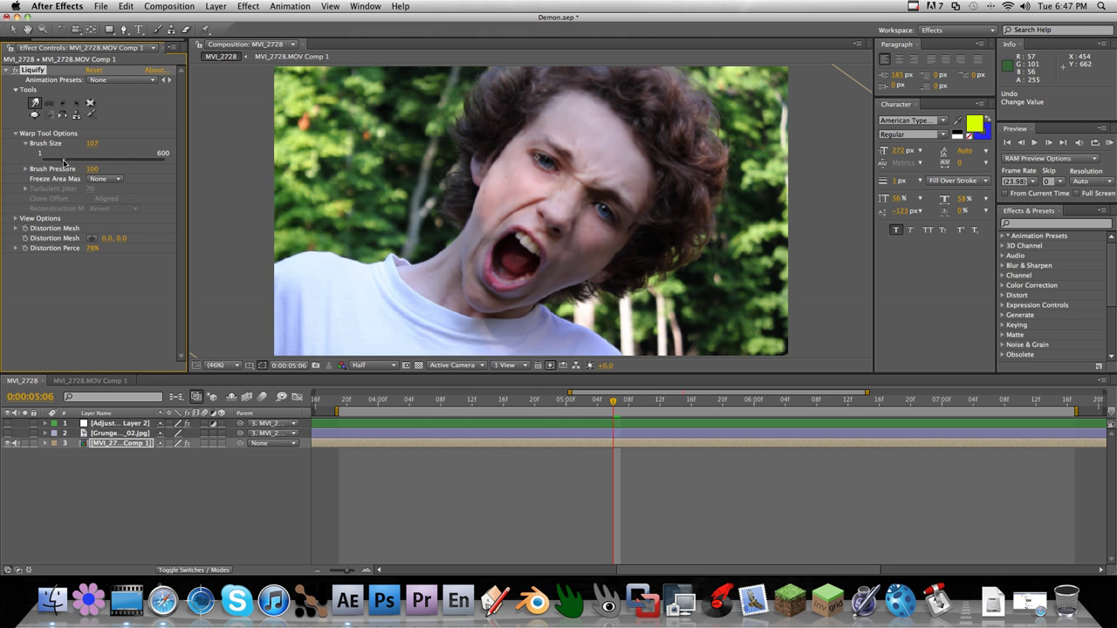
mouse_move(512, 263)
left_mouse_down()
mouse_move(467, 308)
mouse_move(506, 292)
mouse_move(469, 269)
left_mouse_up()
Step: Stretch the open mouth and chin farther toward the shirt collar with the Warp tool, using brush sizes of 89 and 186
left_click_drag(70, 159, 64, 162)
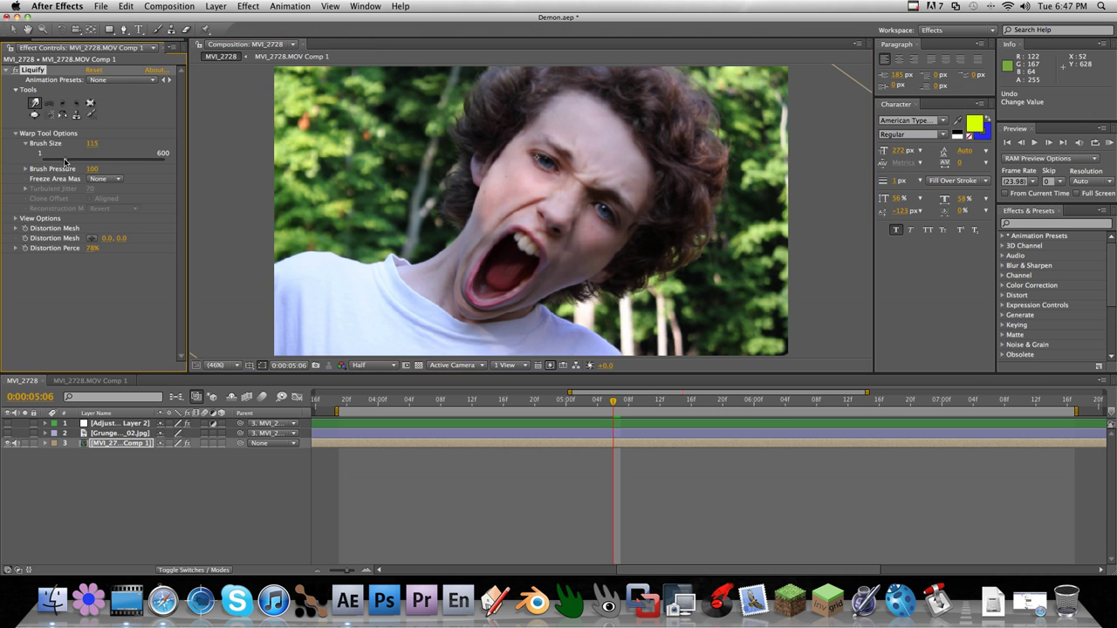
left_click_drag(487, 287, 476, 299)
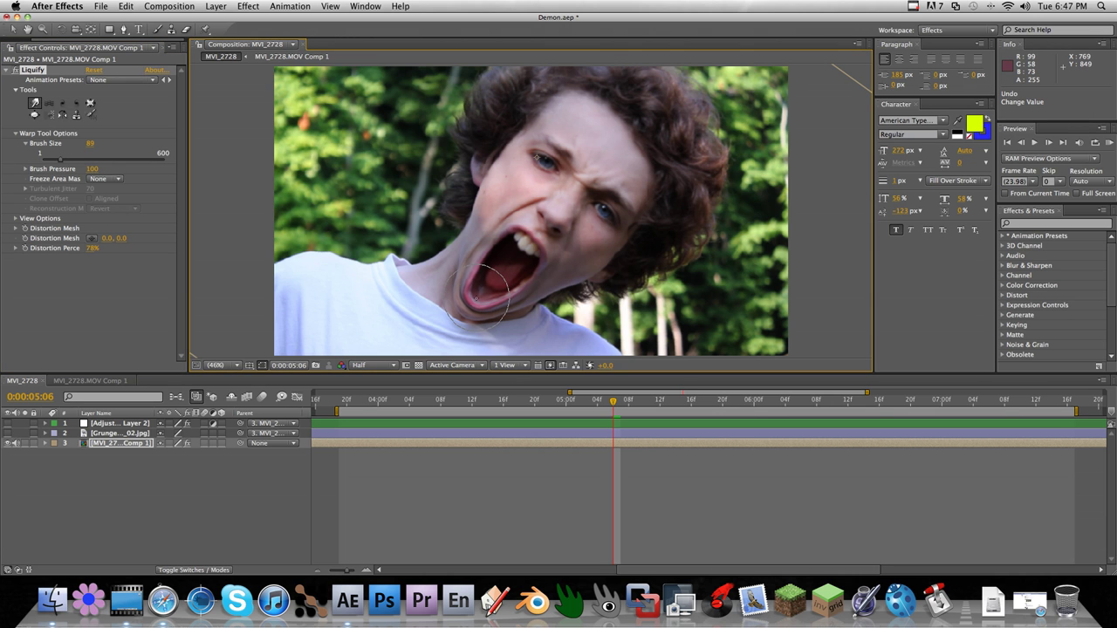
left_click_drag(60, 160, 72, 160)
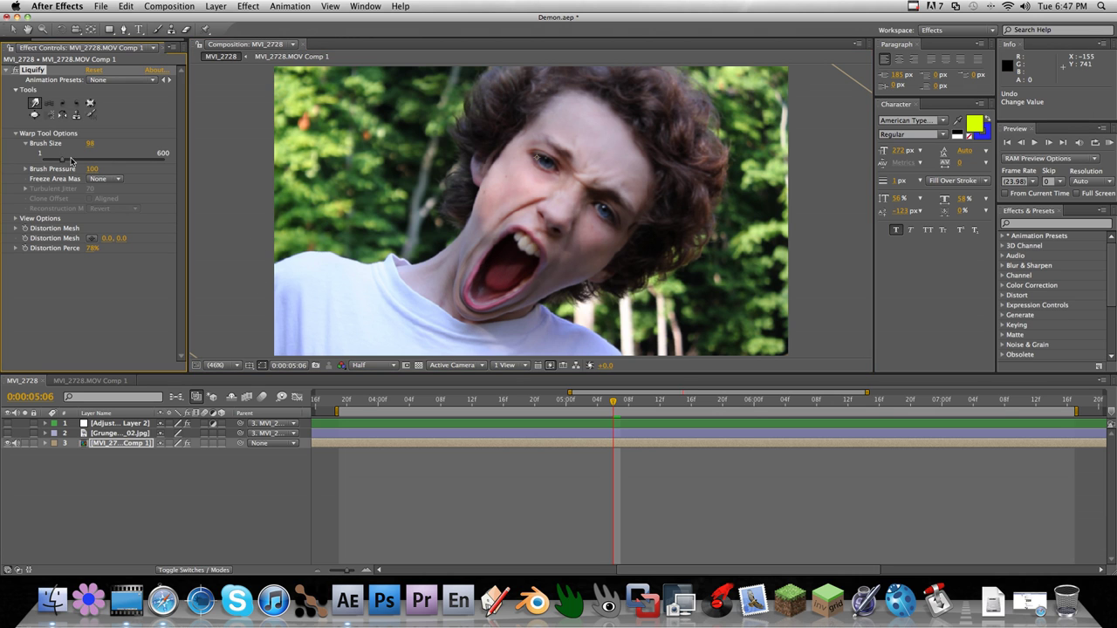
mouse_move(520, 261)
left_mouse_down()
mouse_move(480, 275)
mouse_move(458, 317)
left_mouse_up()
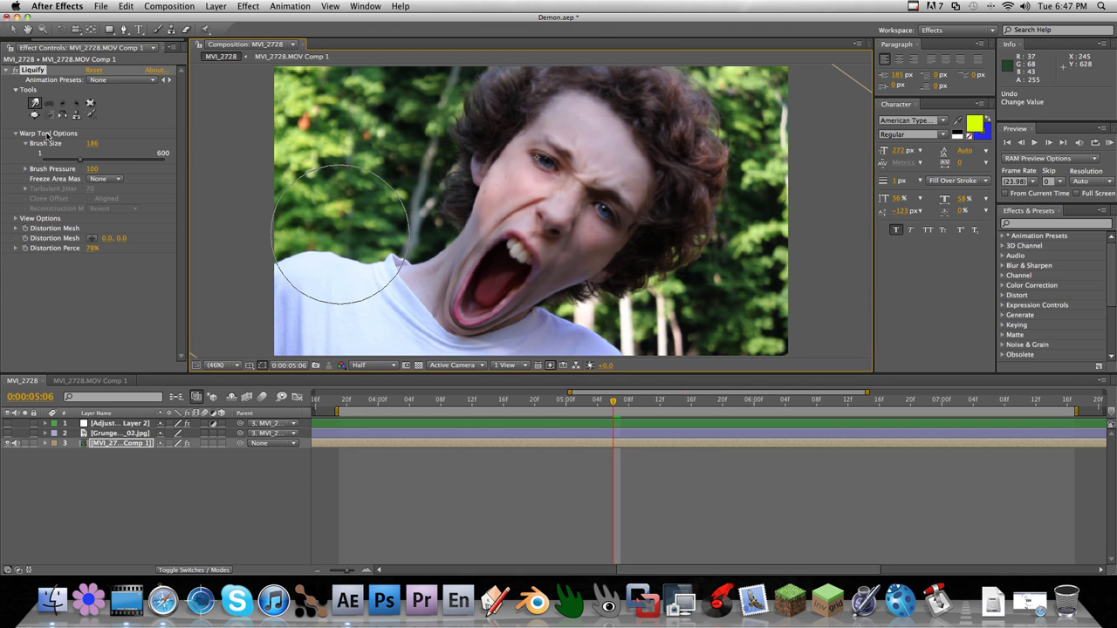
Step: Try the Pucker tool on the nose with brush sizes of 186 and 78
left_click(89, 102)
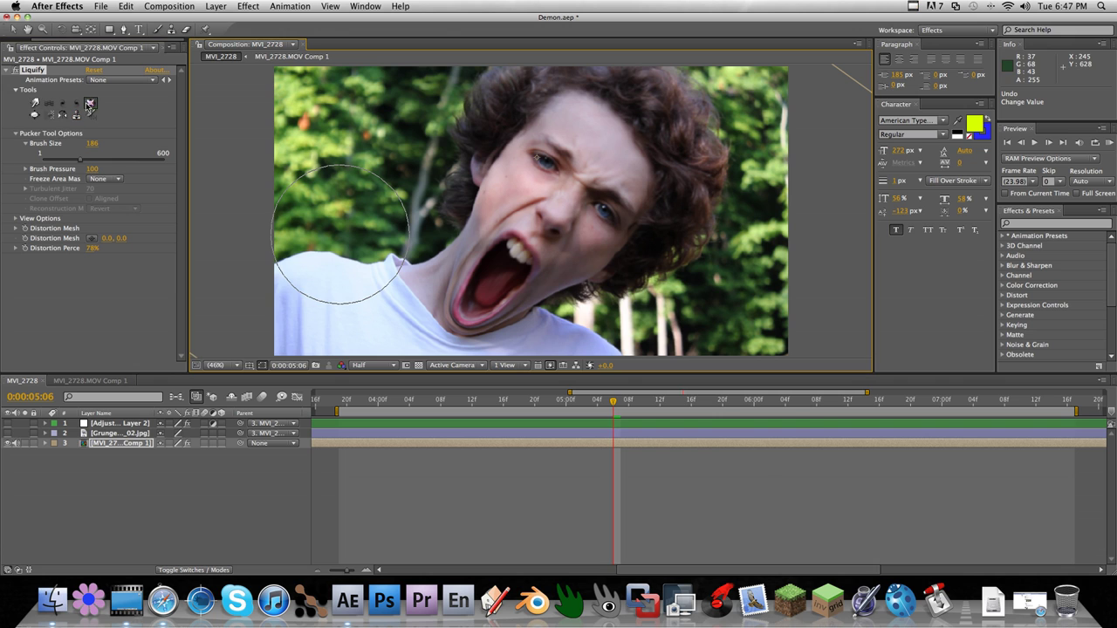
left_click(552, 219)
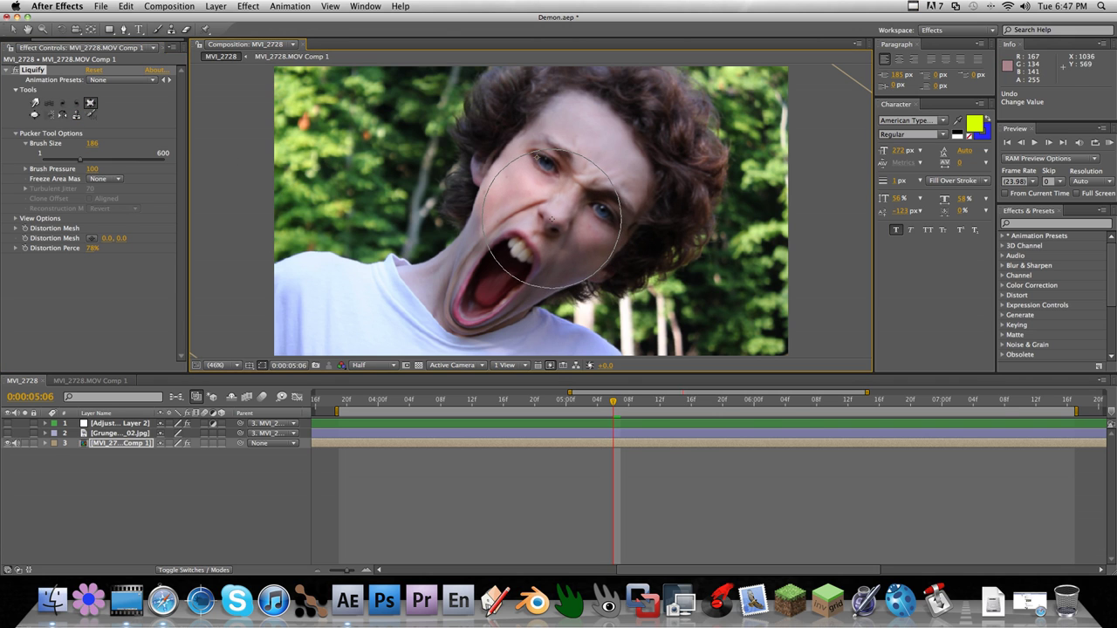
left_click(57, 159)
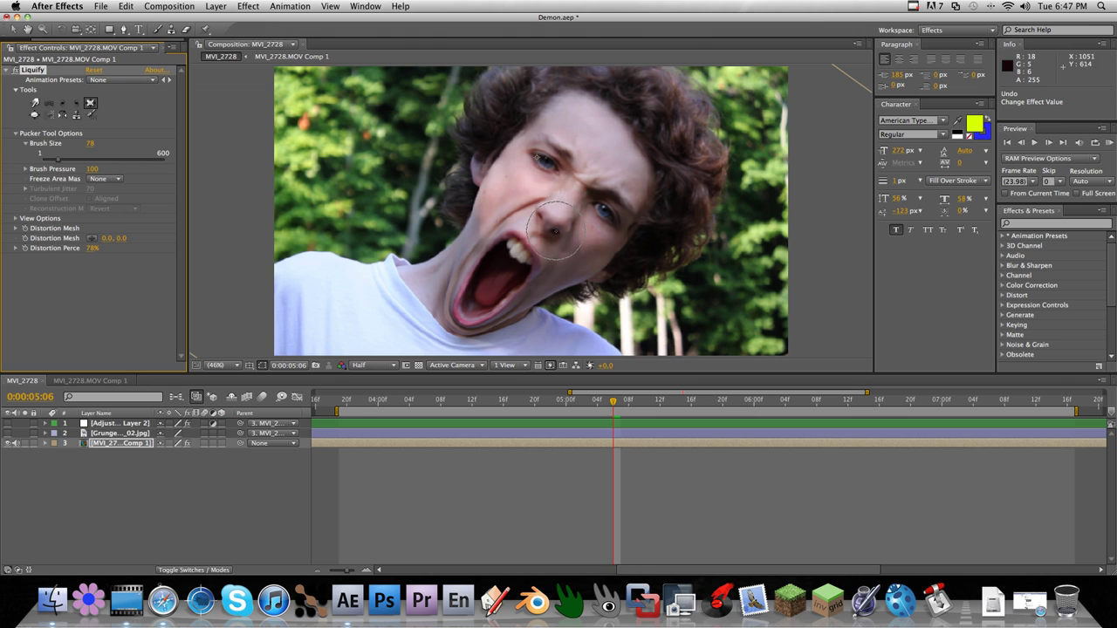
left_click_drag(556, 226, 541, 218)
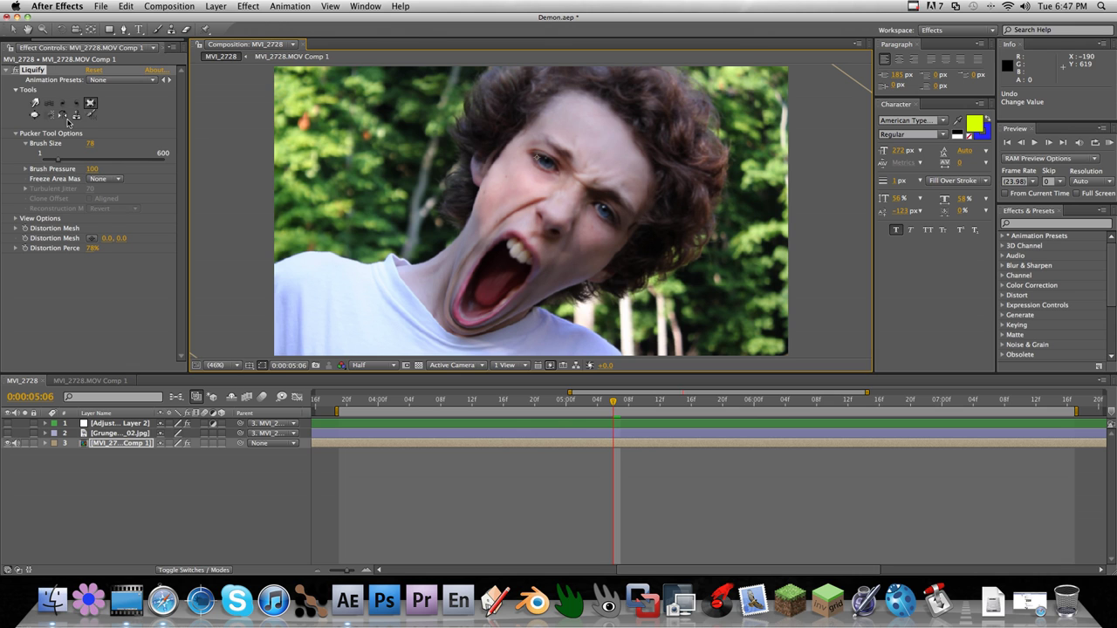
Step: Try the Bloat tool on the nose with a brush size of 78, and undo the swelling
left_click(34, 115)
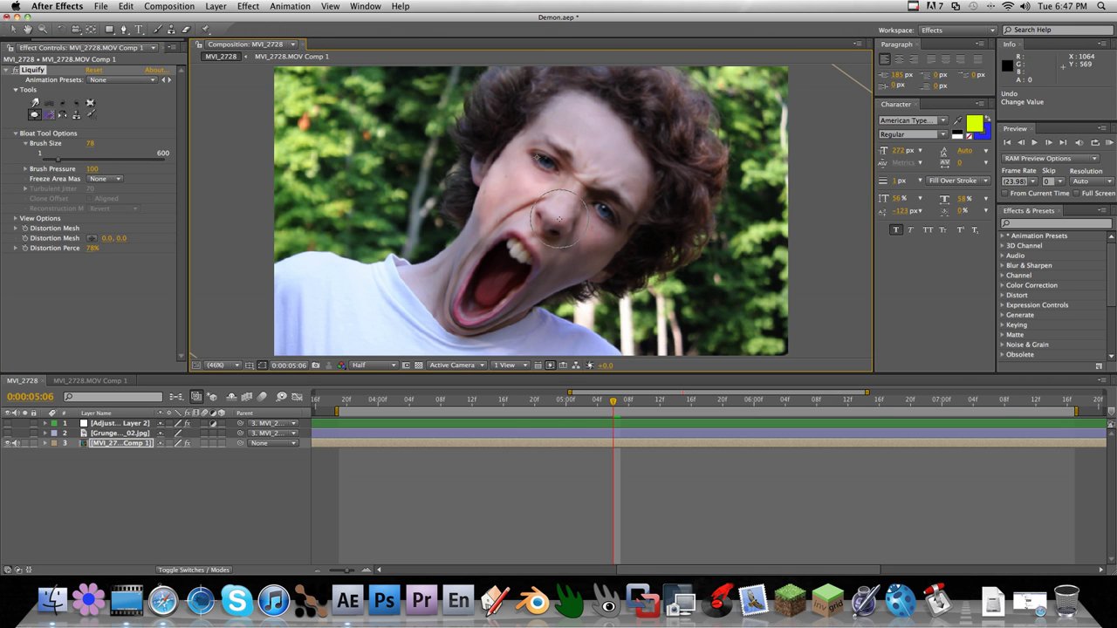
left_click_drag(552, 217, 552, 220)
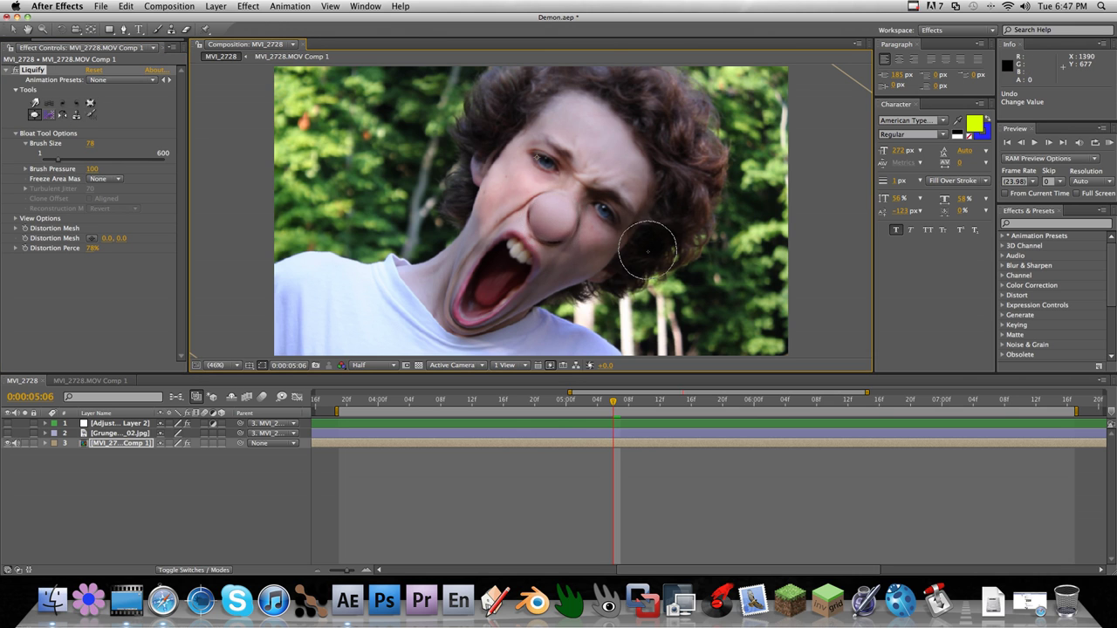
key("super+z")
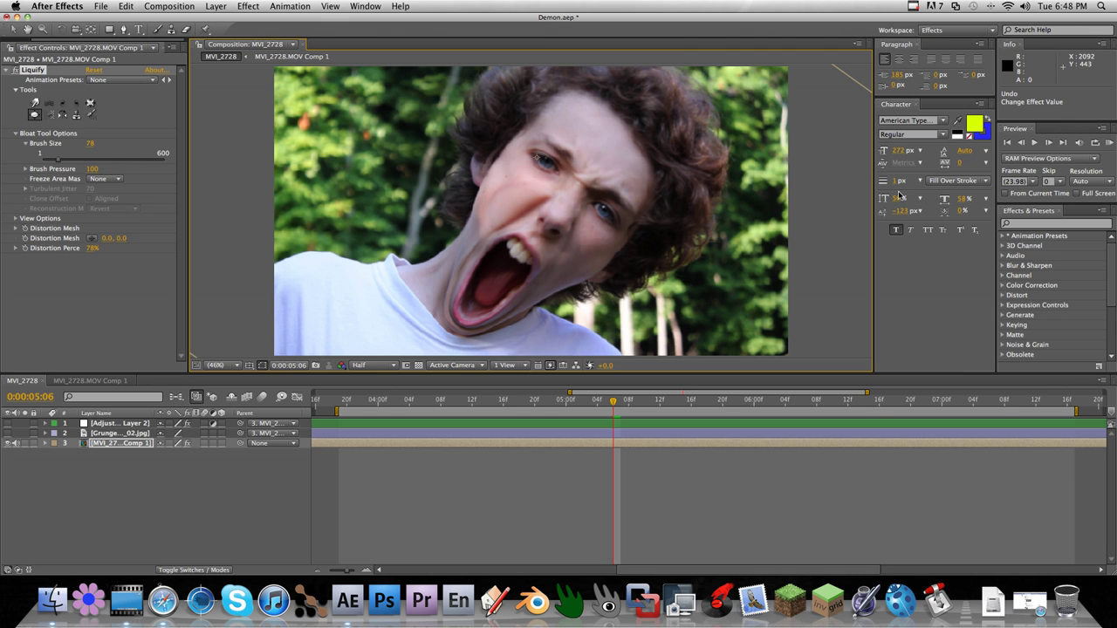
Step: Reshape the nose with the Warp tool at brush sizes of 81 and 87, stretching its bridge up toward the brow
left_click(33, 102)
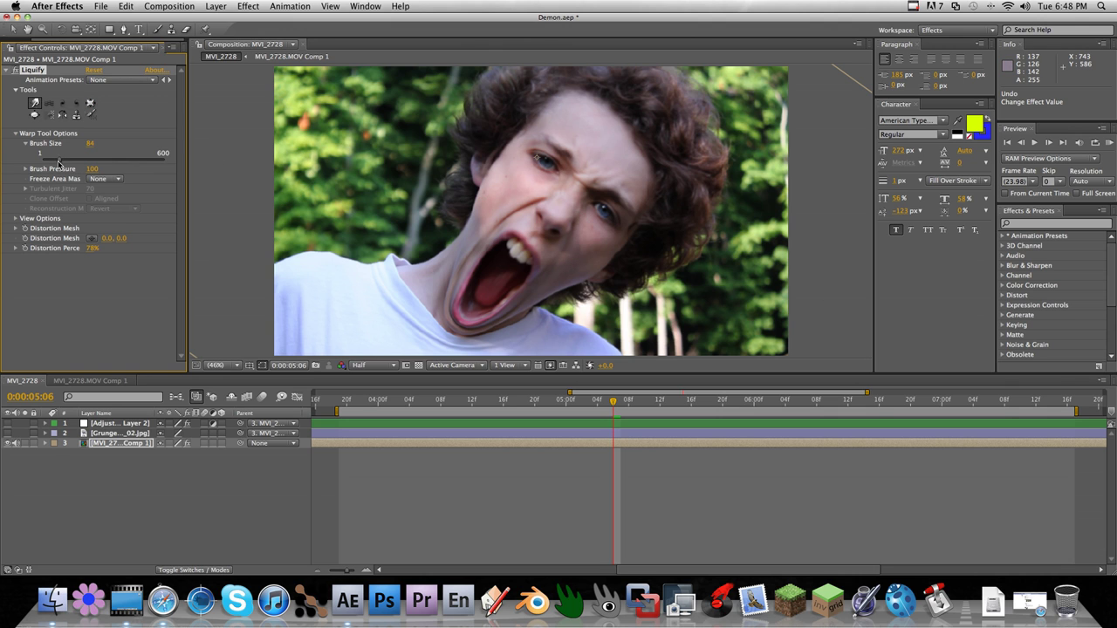
left_click_drag(59, 163, 58, 163)
left_click_drag(562, 234, 569, 241)
left_click_drag(530, 206, 548, 216)
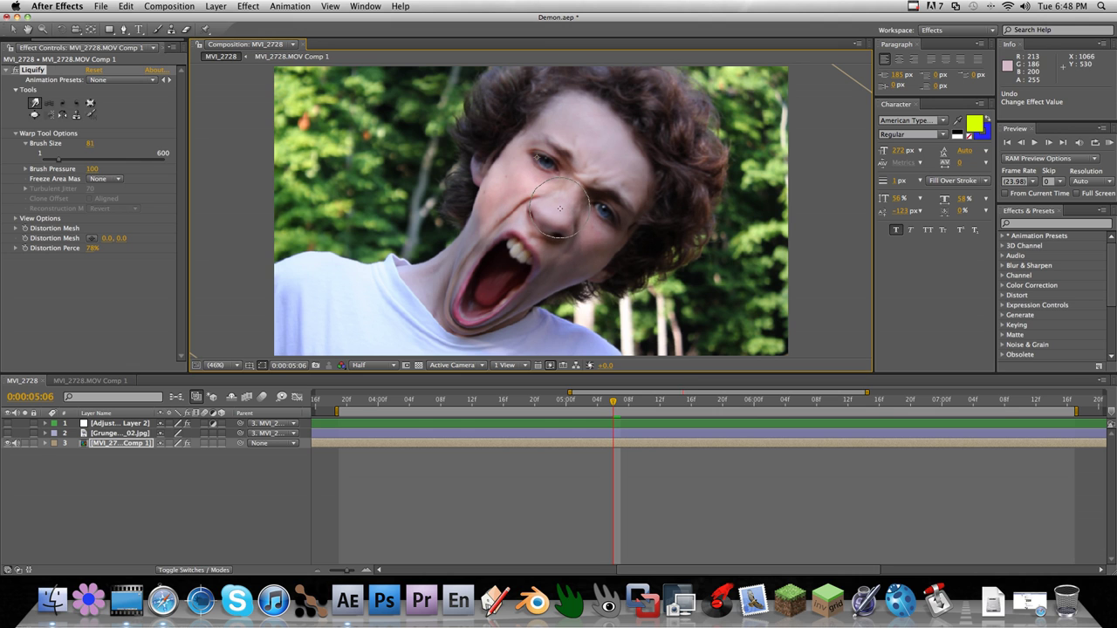
left_click(62, 159)
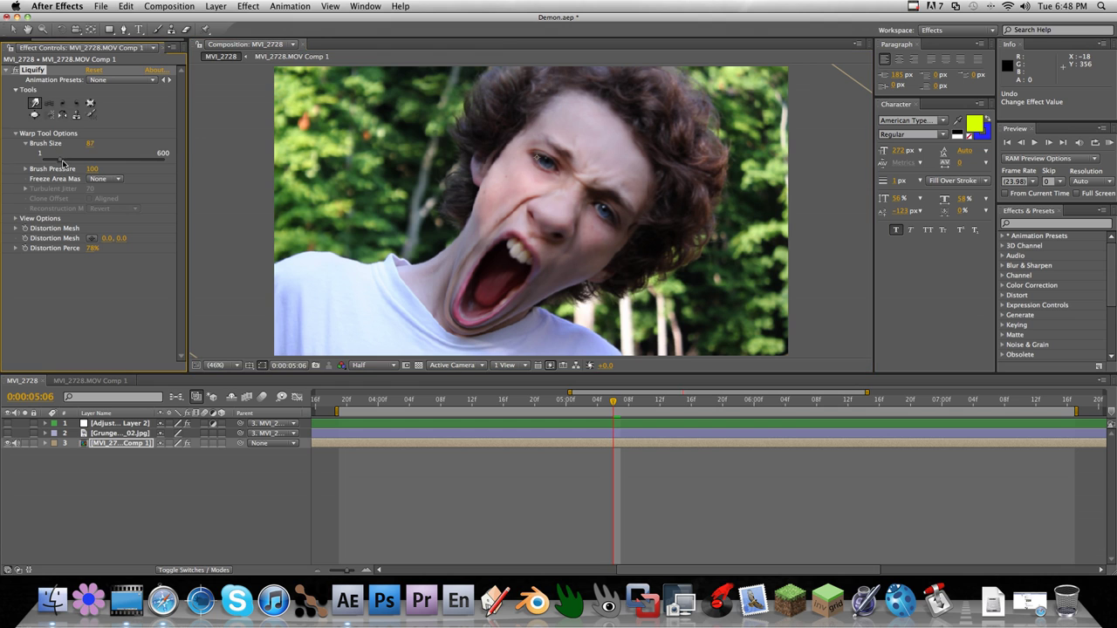
left_click_drag(553, 220, 607, 164)
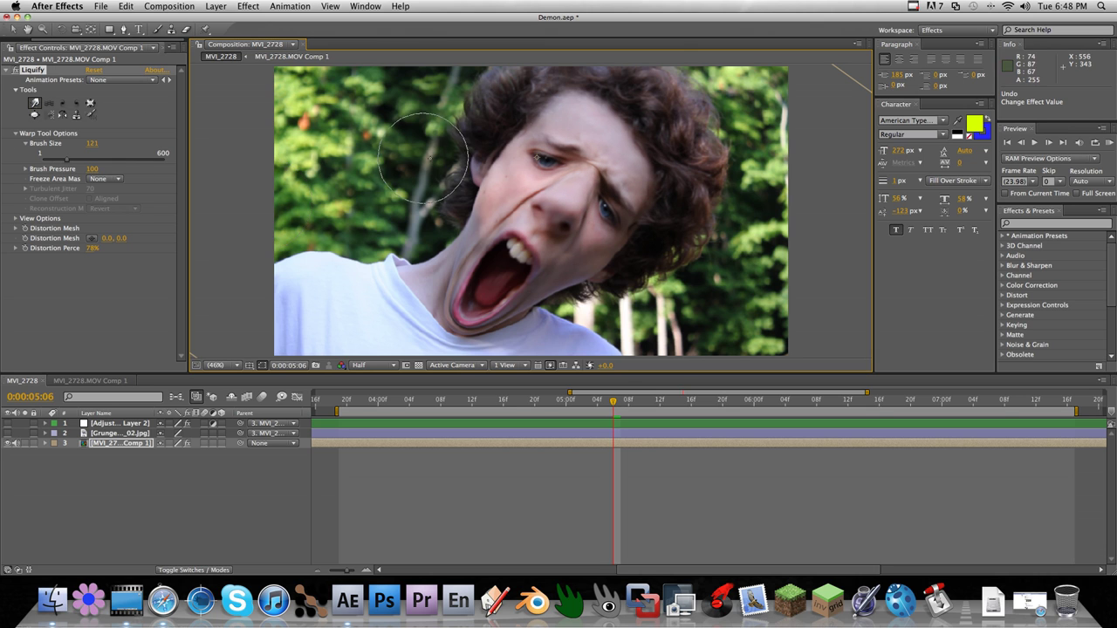
Step: Warp both eye areas with a brush size of 121, and shift the middle of the face sideways with a size of 286
left_click_drag(502, 153, 521, 167)
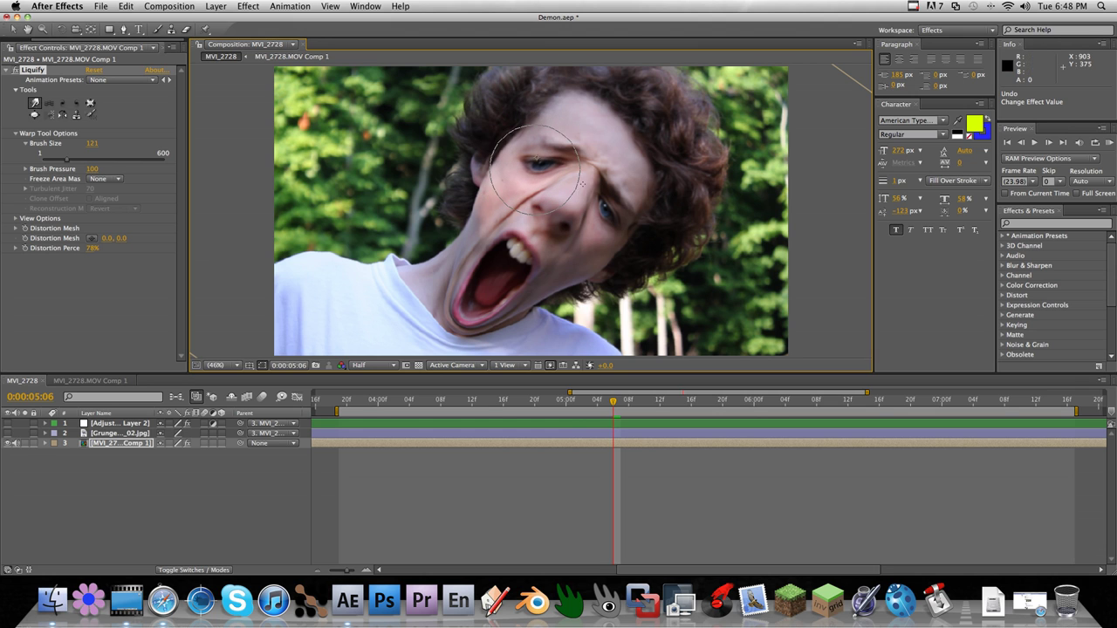
left_click_drag(619, 232, 616, 236)
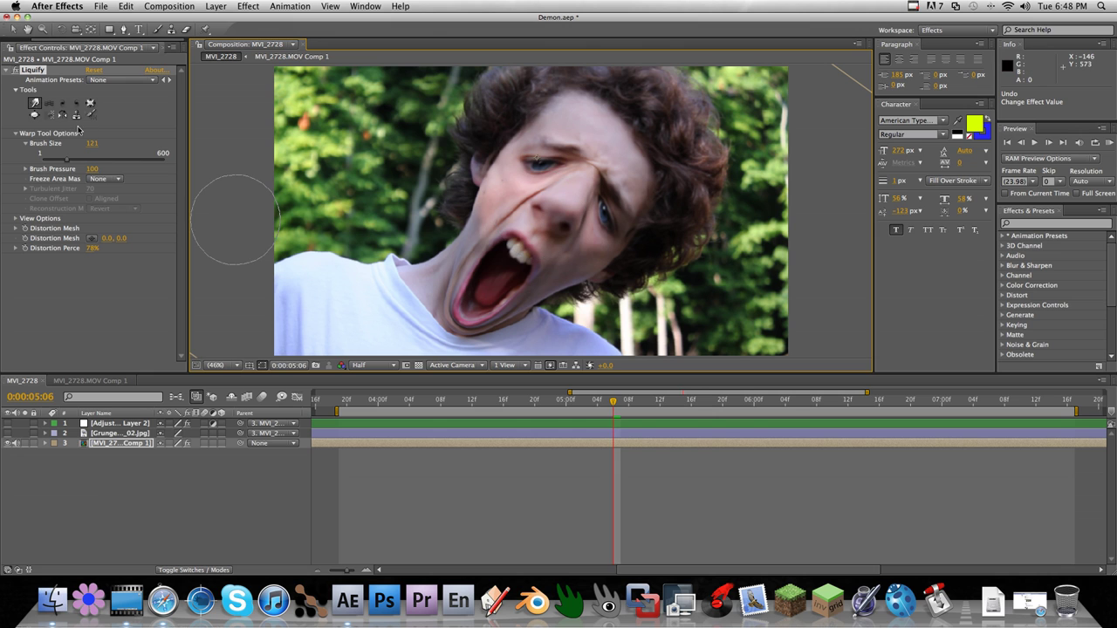
left_click_drag(77, 164, 102, 160)
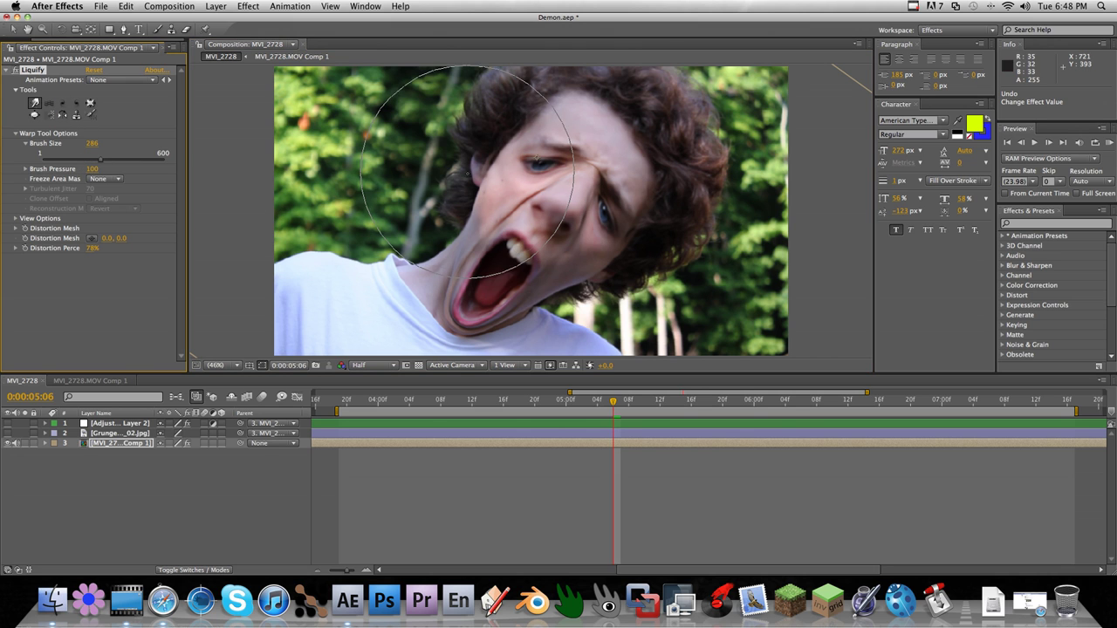
mouse_move(553, 216)
left_mouse_down()
mouse_move(567, 212)
mouse_move(518, 213)
left_mouse_up()
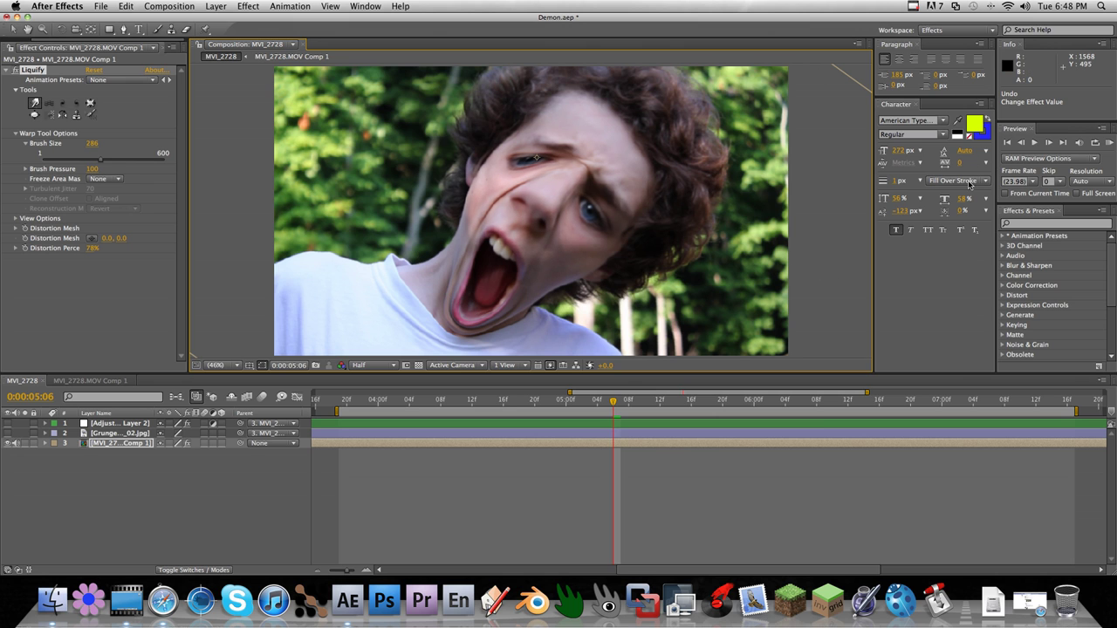
Step: Move the current time to 0:00:05:12 and open the composition's preview resolution options
left_click_drag(616, 409, 667, 401)
left_click(356, 364)
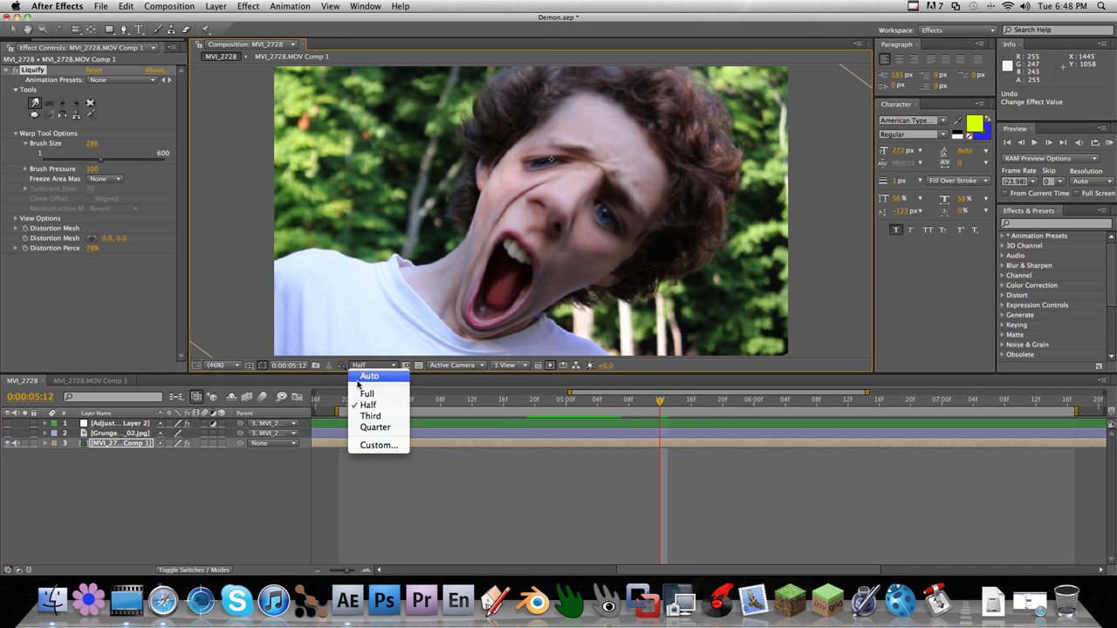